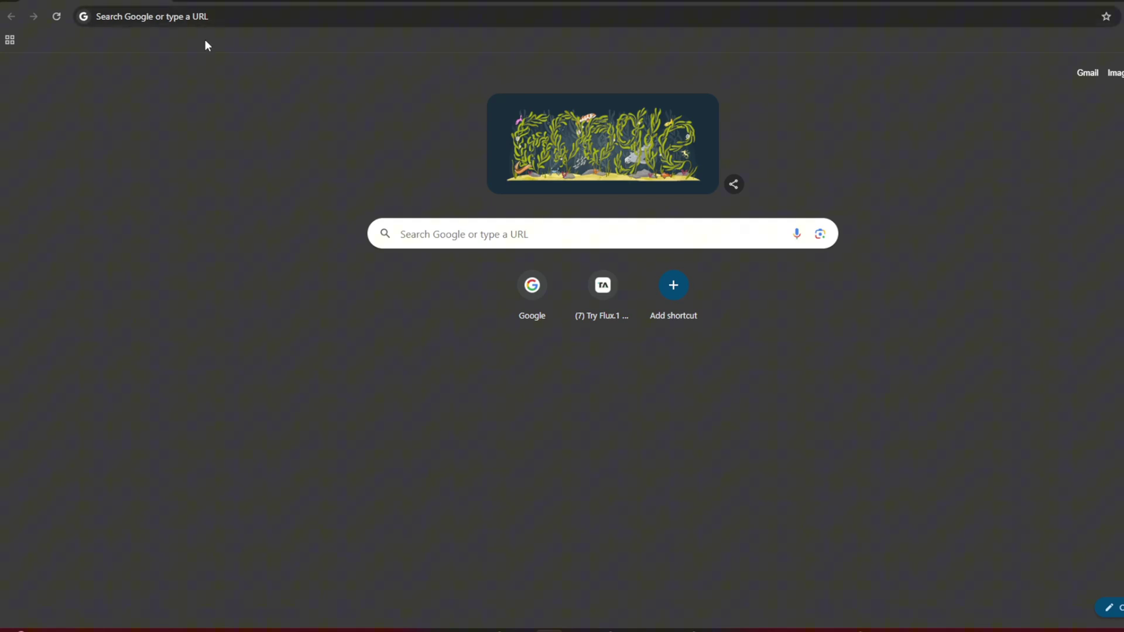
Step: Load the OpenArt home page by typing 'open art' and scroll through it
click(173, 18)
text(open art)
key(Return)
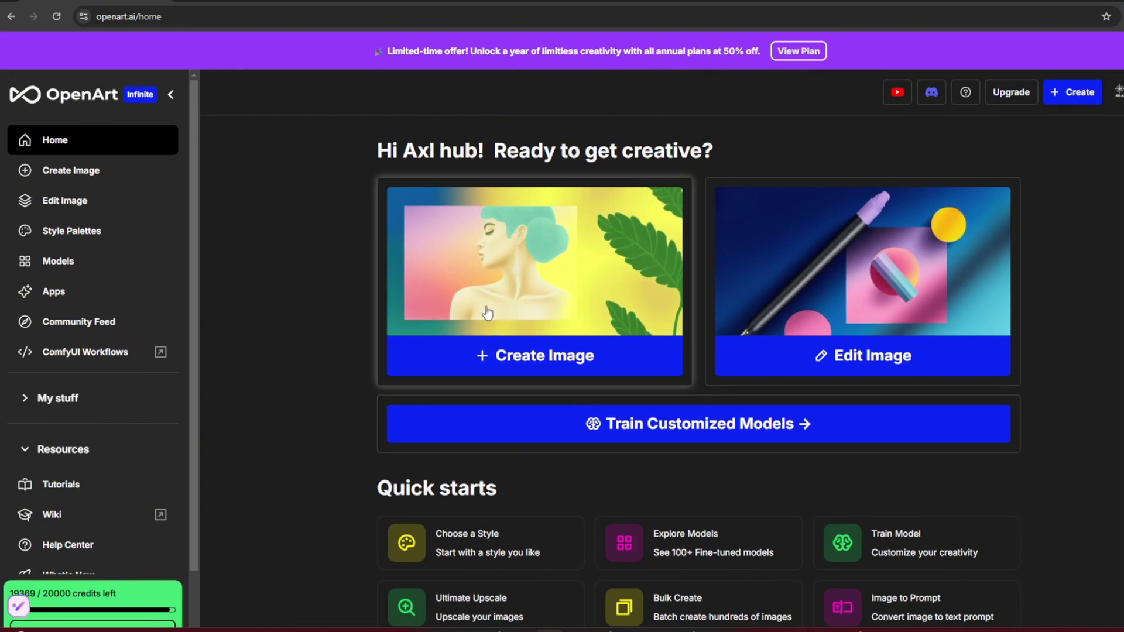
scroll(1071, 350, down, 2)
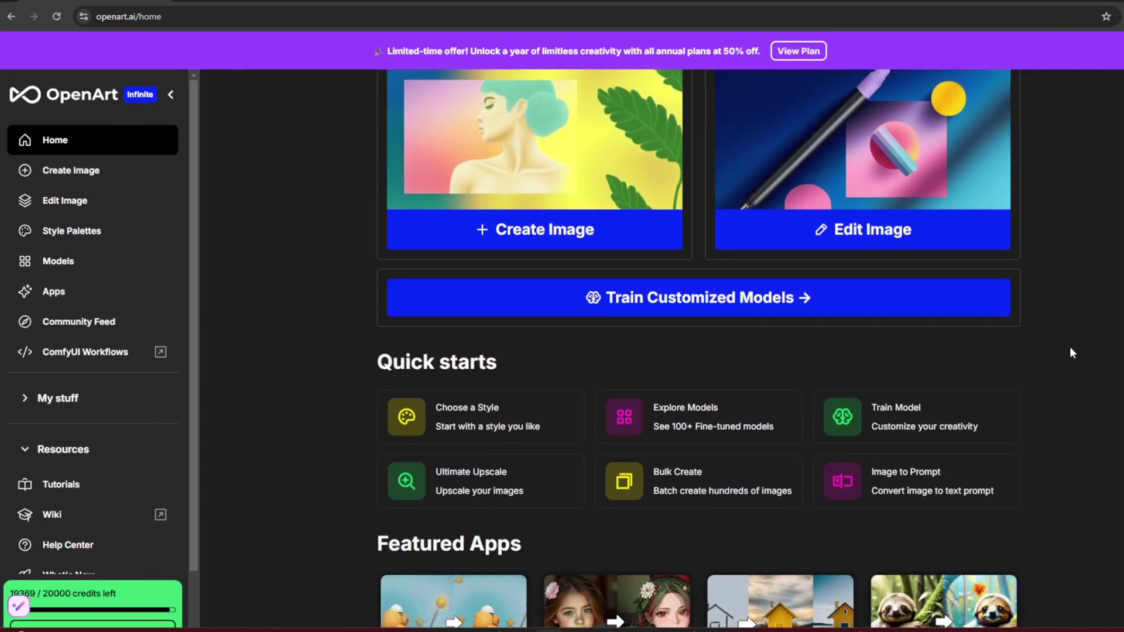
scroll(1071, 349, down, 3)
scroll(1071, 351, down, 2)
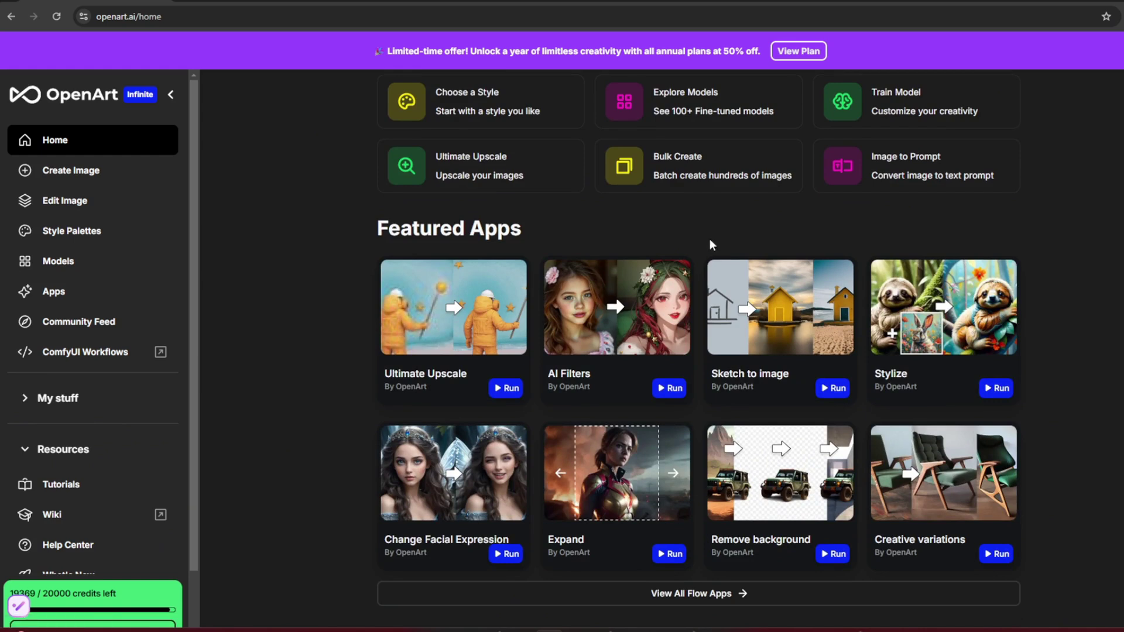
Step: Browse the Apps and Models pages, ending on the full OpenArt Selections model list
click(52, 293)
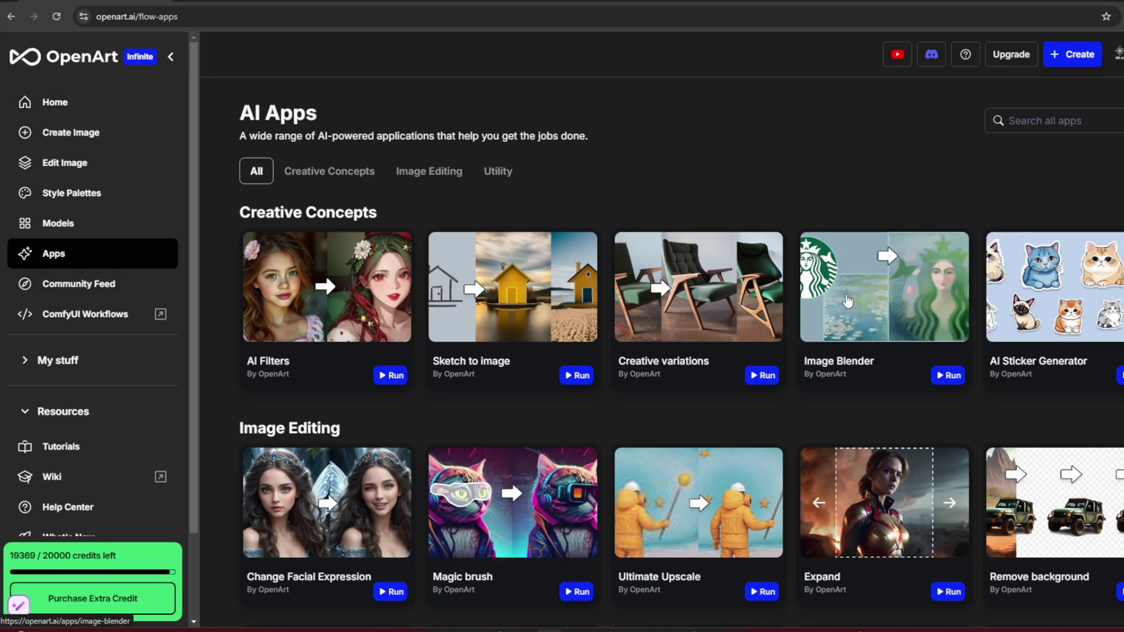
scroll(847, 301, down, 7)
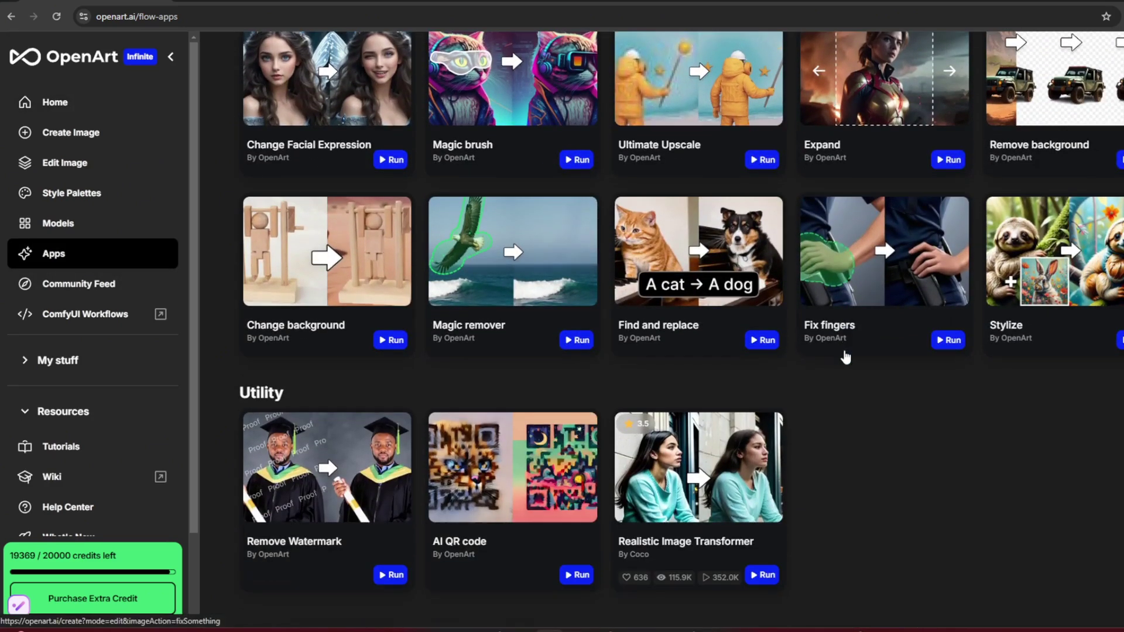
click(39, 233)
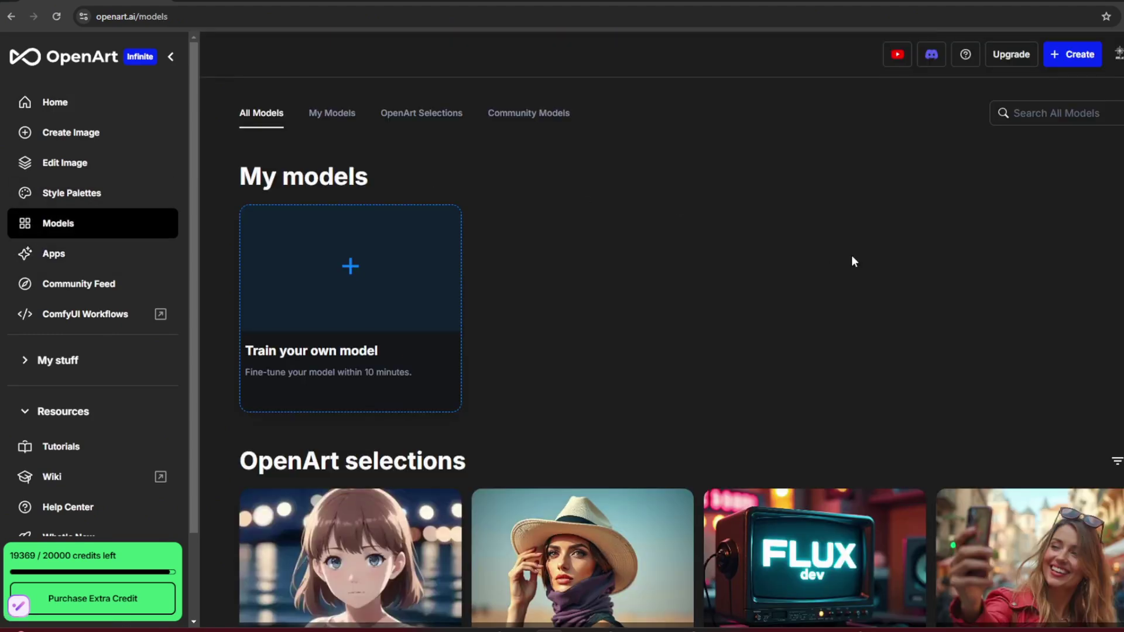
scroll(852, 262, down, 7)
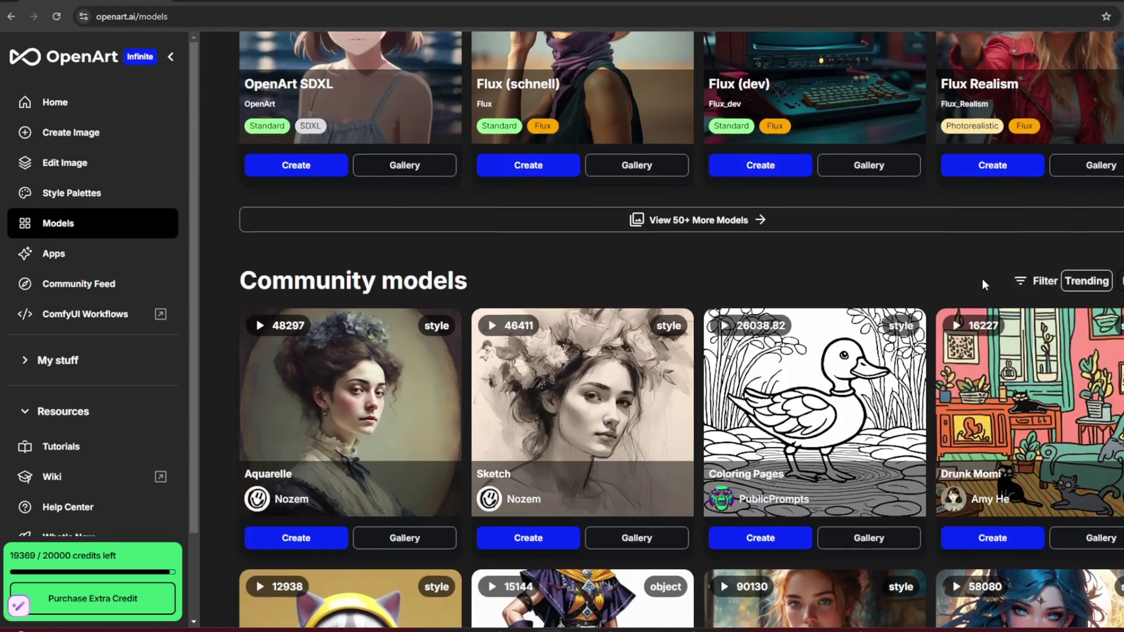
scroll(982, 279, up, 4)
click(708, 458)
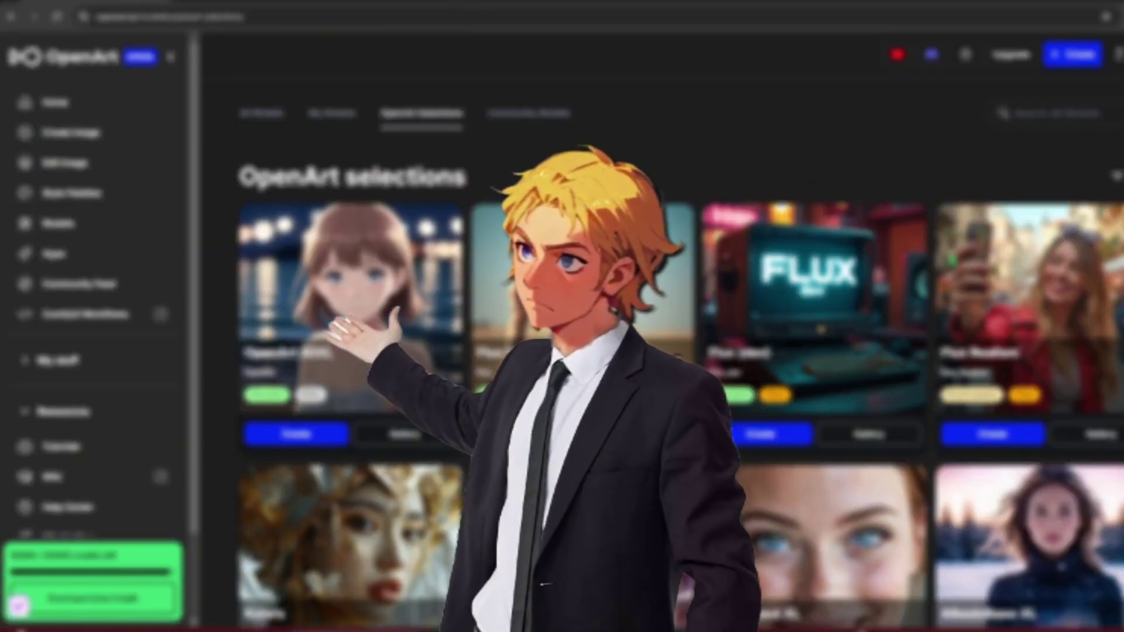
scroll(678, 328, down, 5)
scroll(698, 462, down, 10)
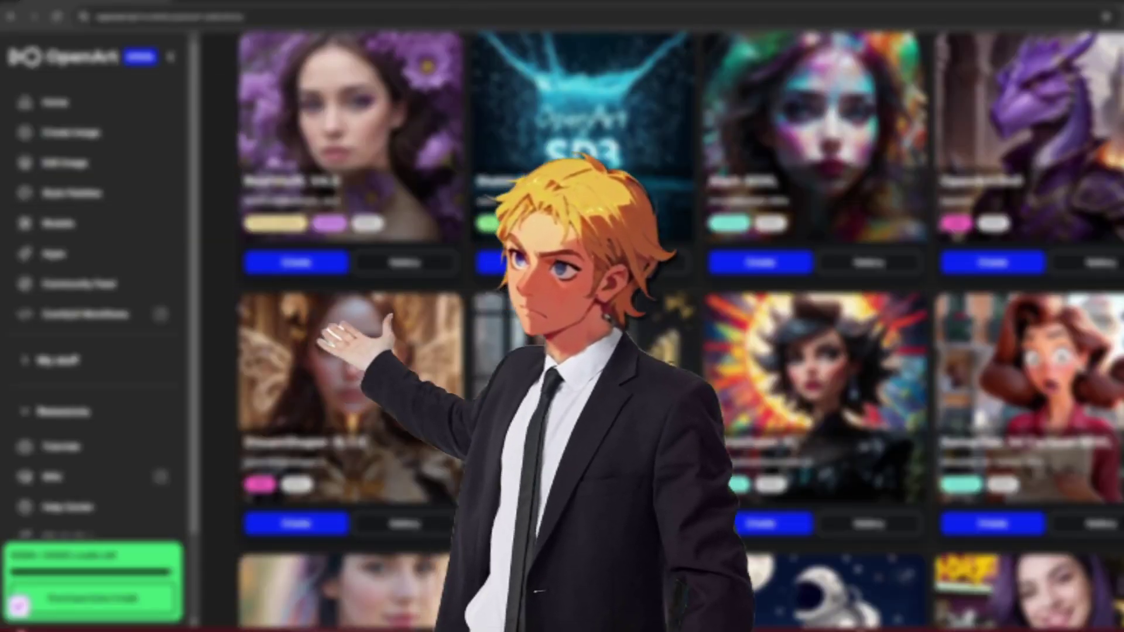
scroll(697, 456, up, 20)
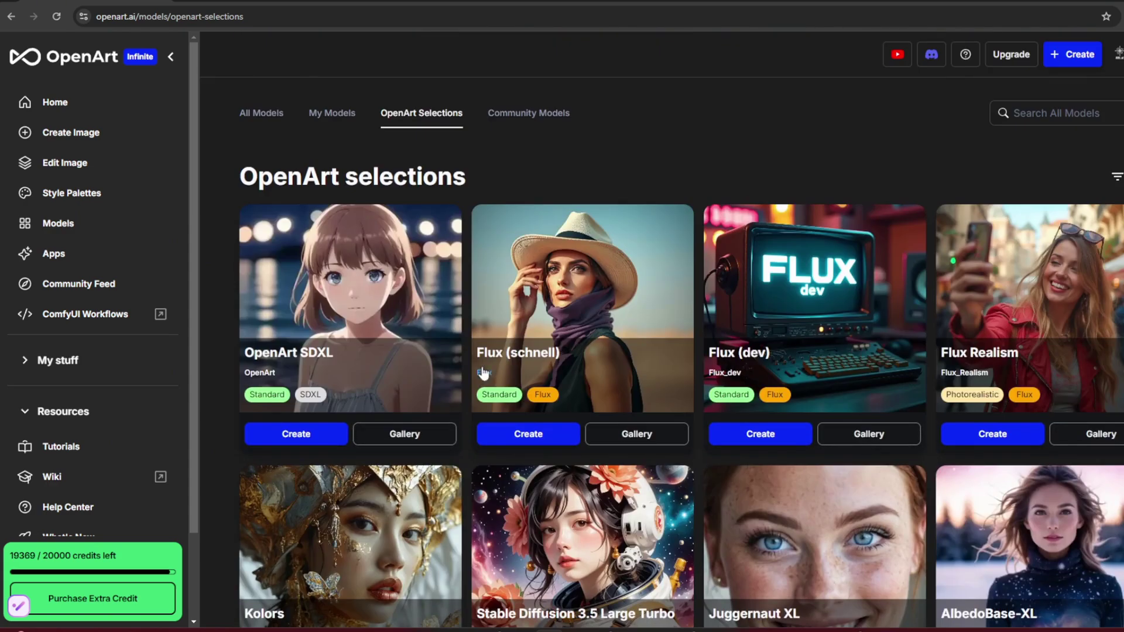
Step: Go to image creation and choose Flux (dev) as the model
click(72, 132)
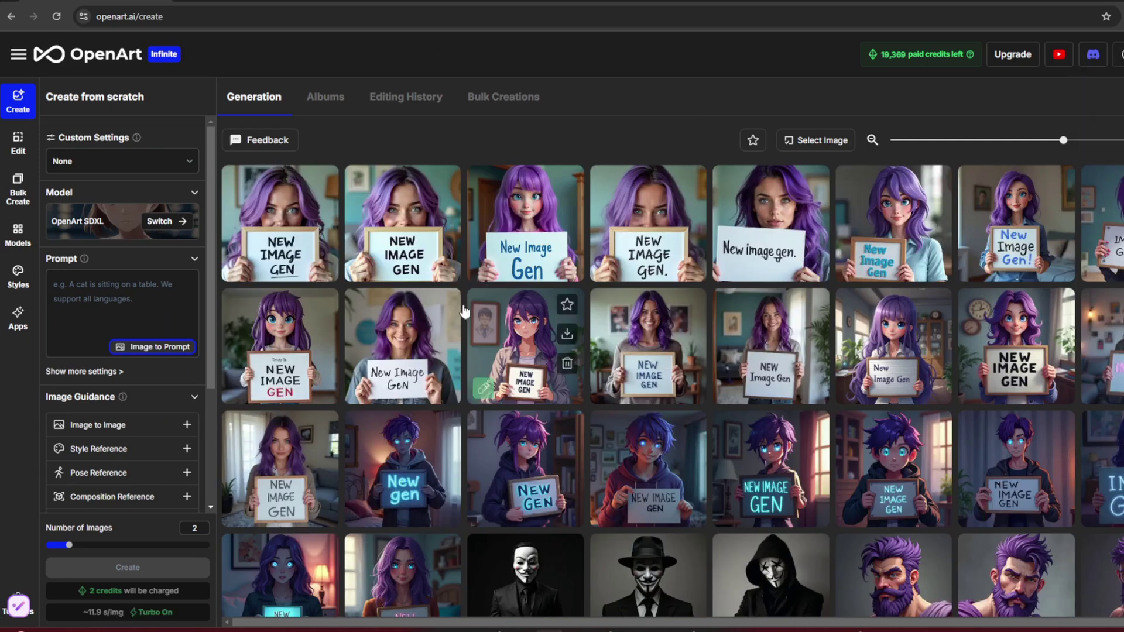
click(111, 227)
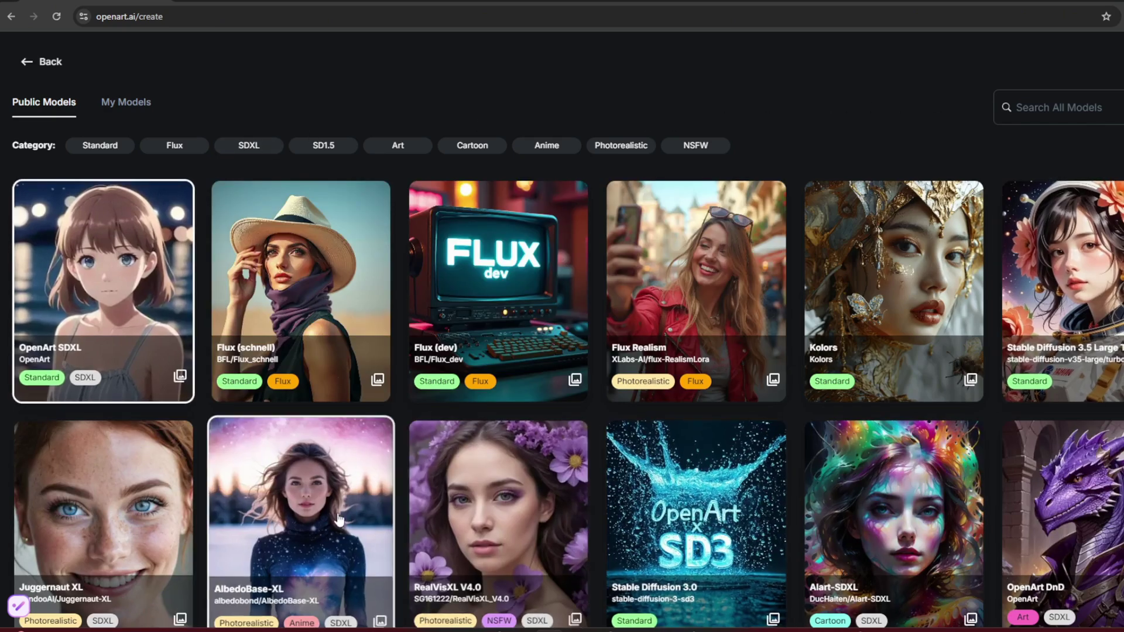
click(511, 283)
Step: Generate three images of 'A 24 year old woman with pink hair' and open one
click(71, 299)
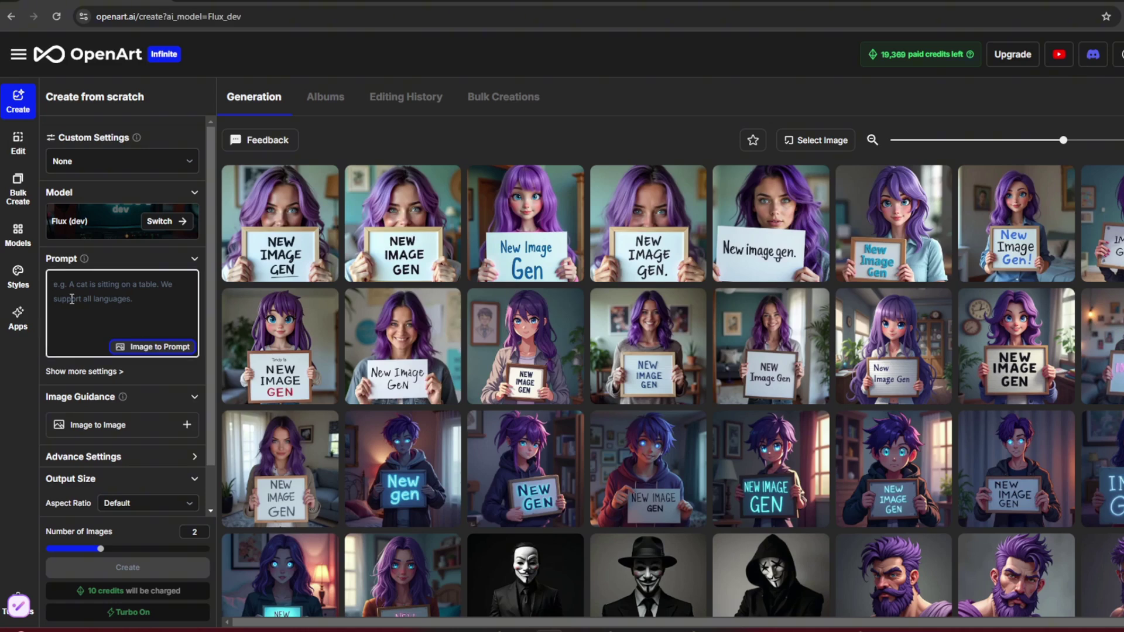
text(A 2)
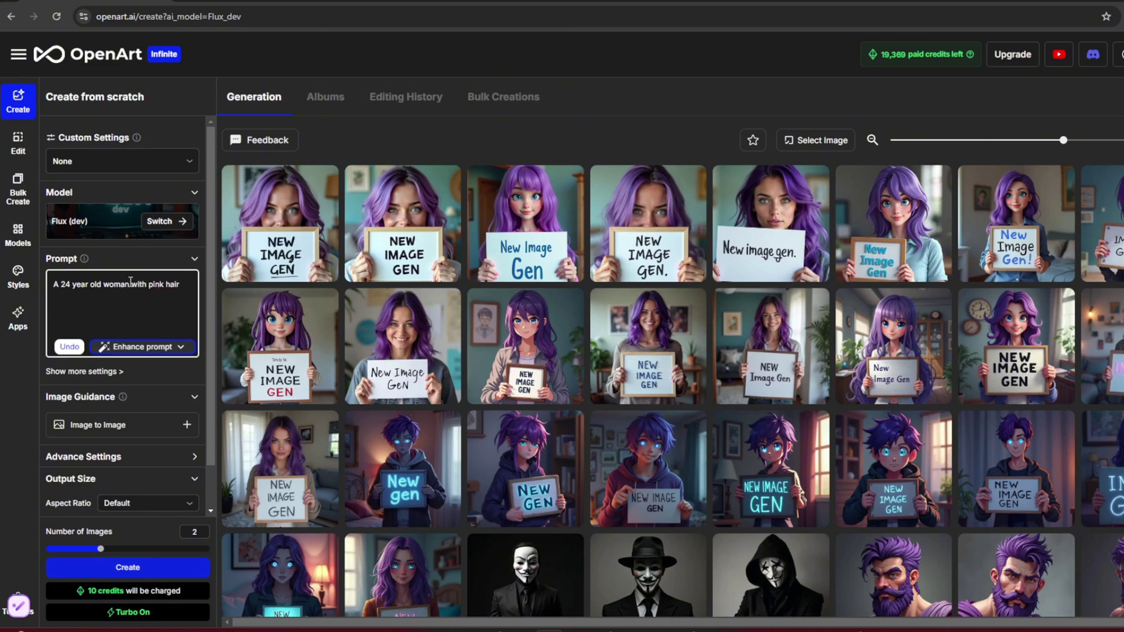
scroll(124, 445, down, 1)
drag(104, 549, 139, 551)
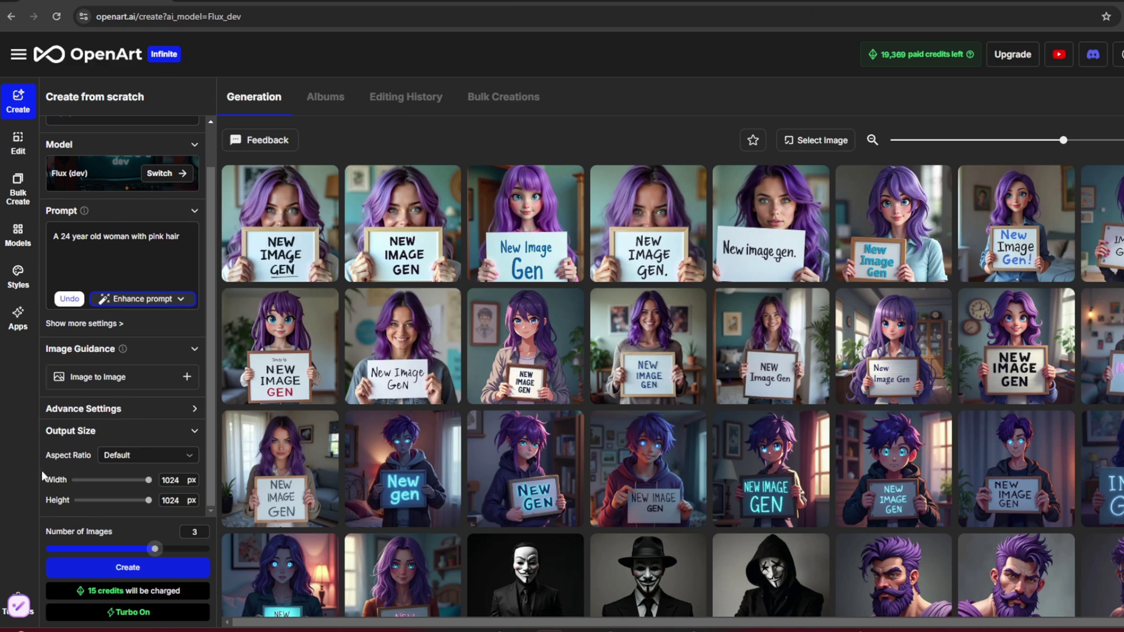
click(134, 567)
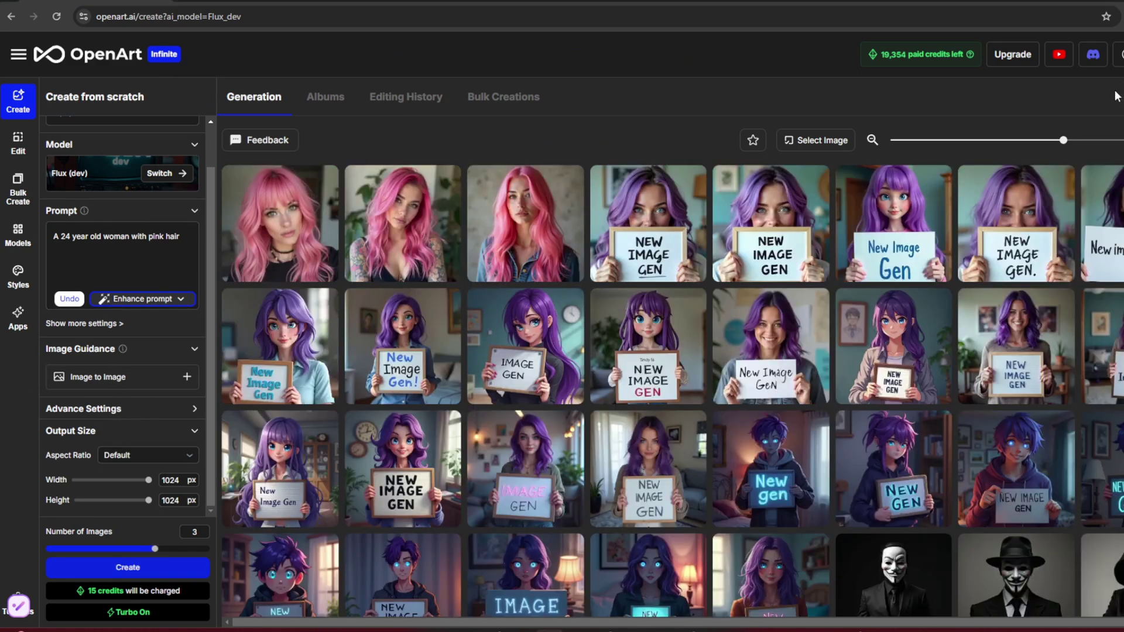
click(515, 223)
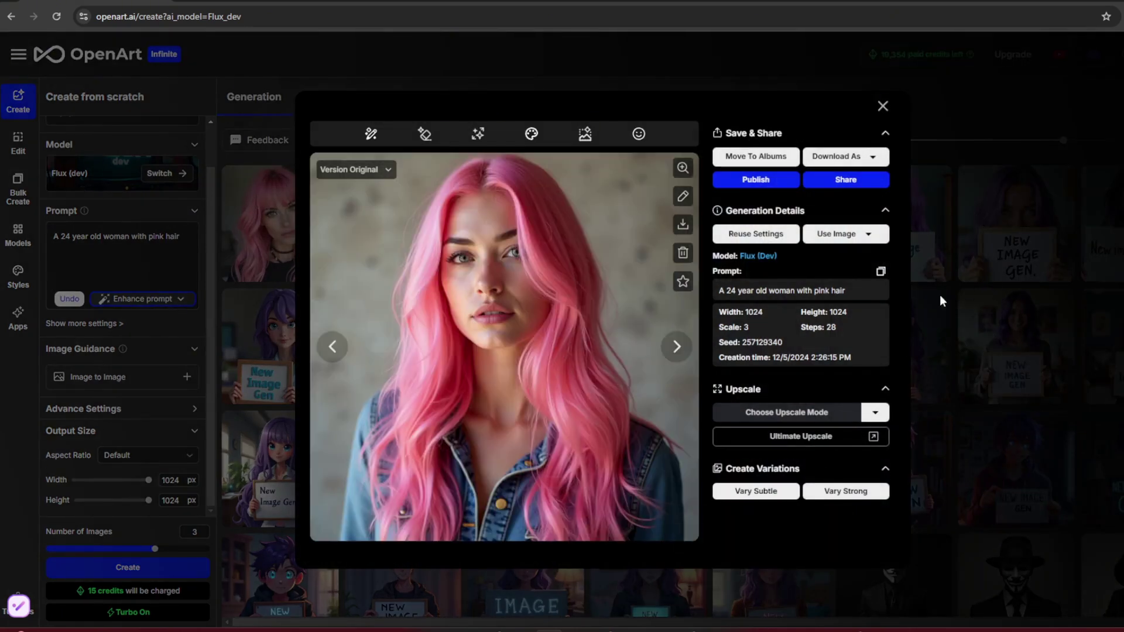
Step: Upscale the portrait with Ultimate Upscale in Refined mode at 0.41 enhancement
click(802, 436)
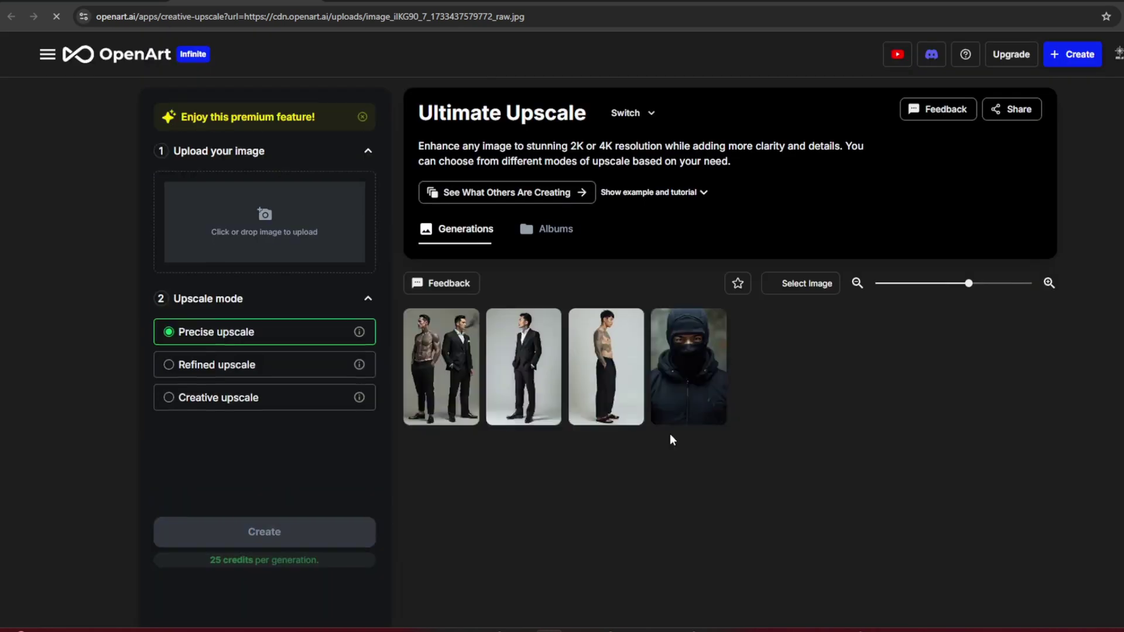
click(168, 449)
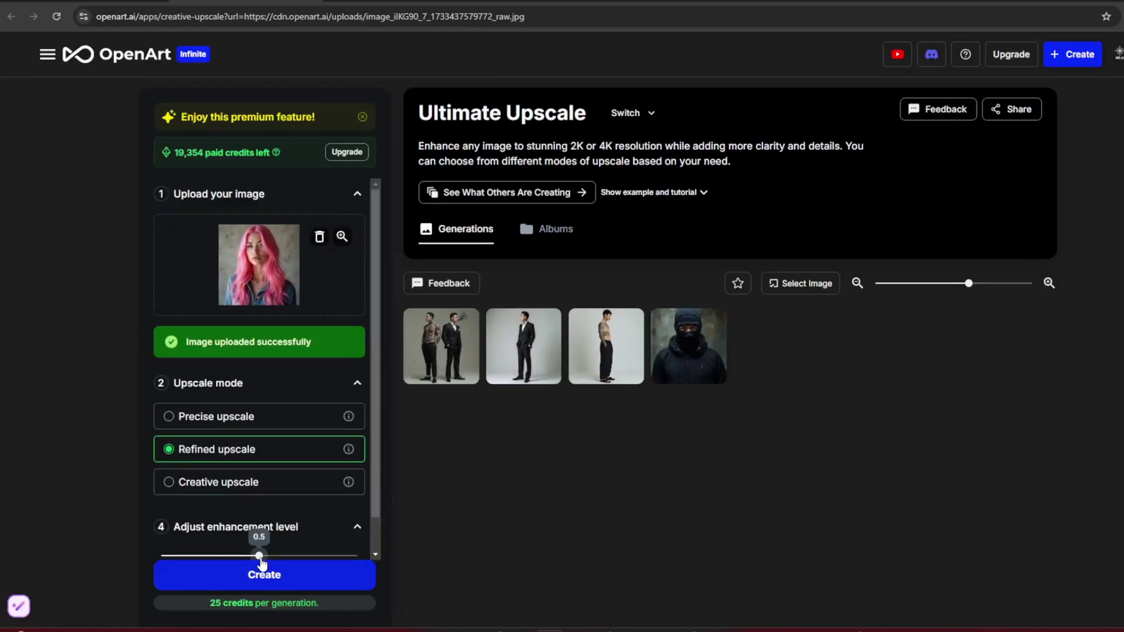
drag(259, 556, 241, 559)
click(272, 580)
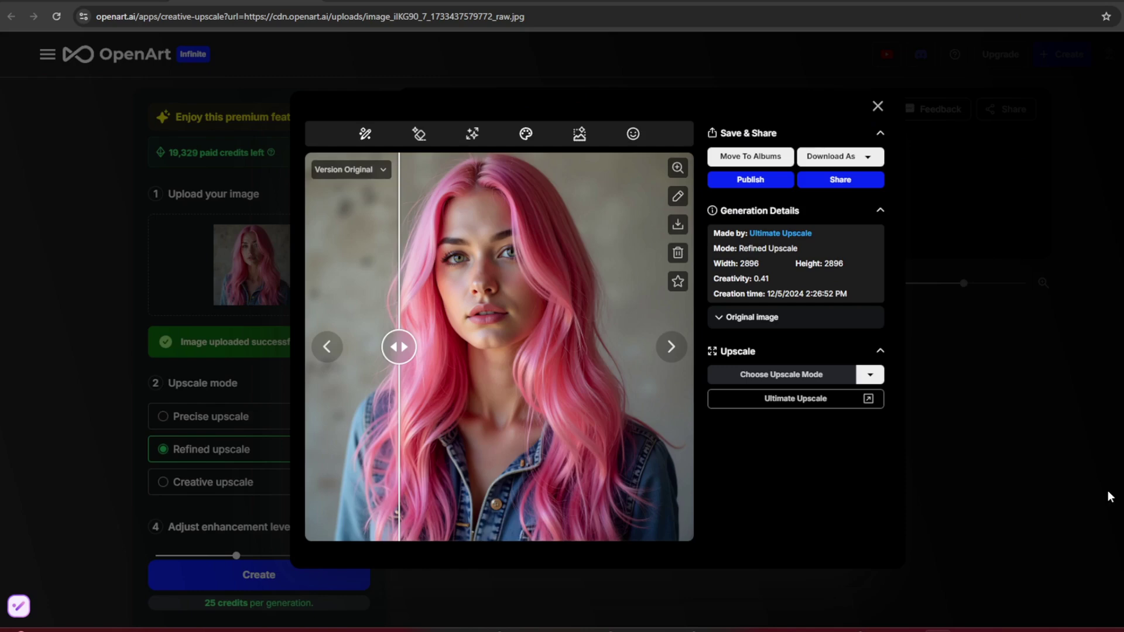
click(1109, 497)
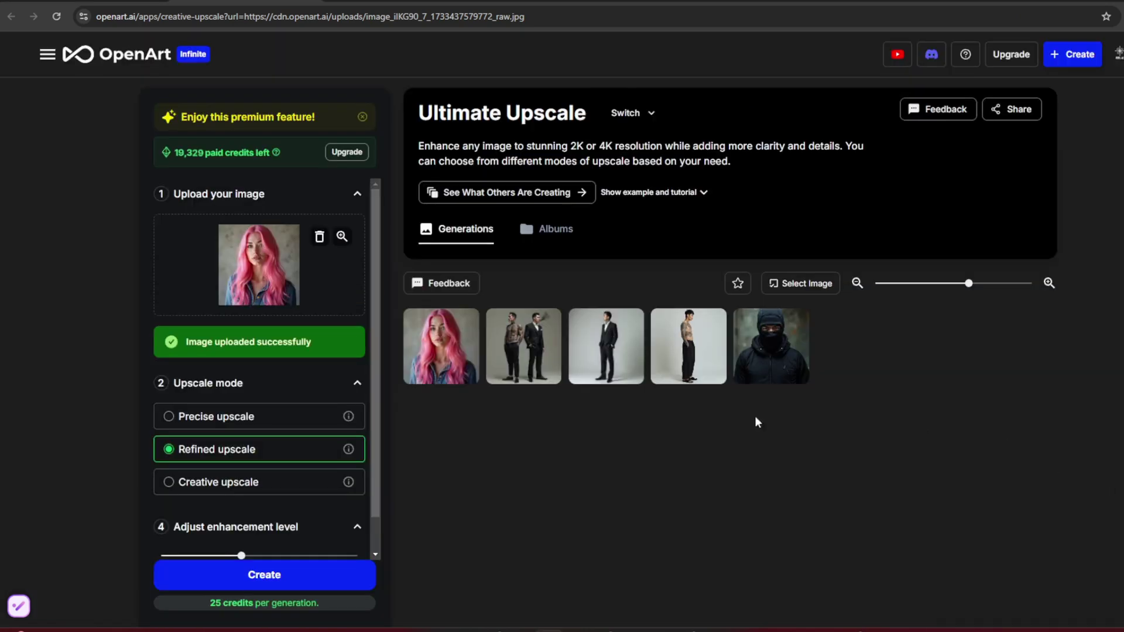
Step: Compare the 2896×2896 upscale against the original and download it
click(442, 353)
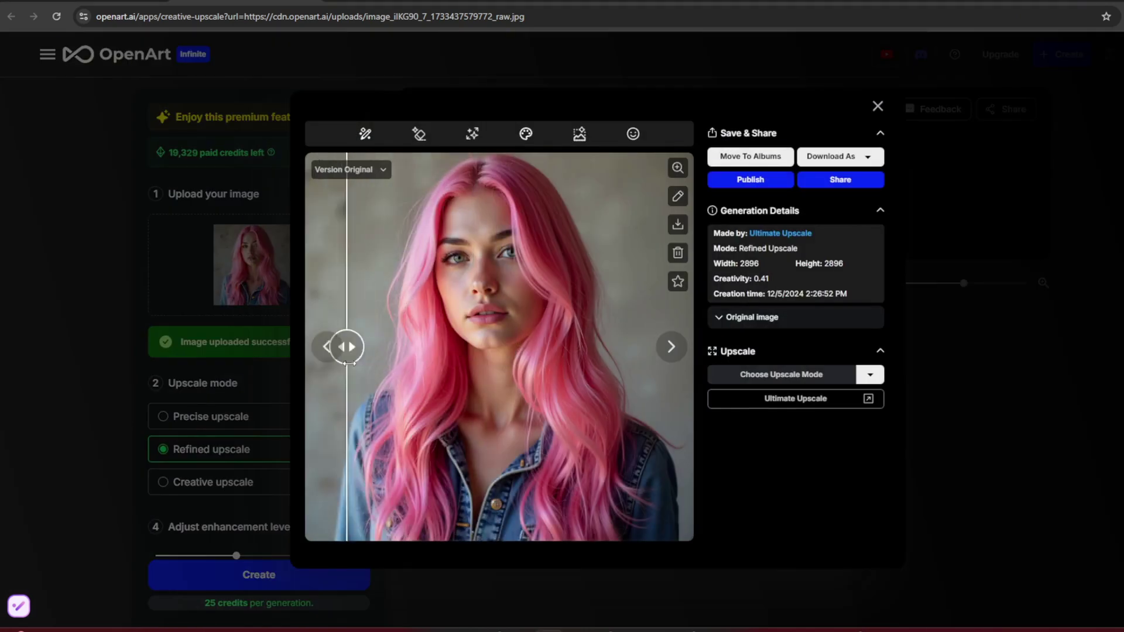
drag(372, 391, 372, 351)
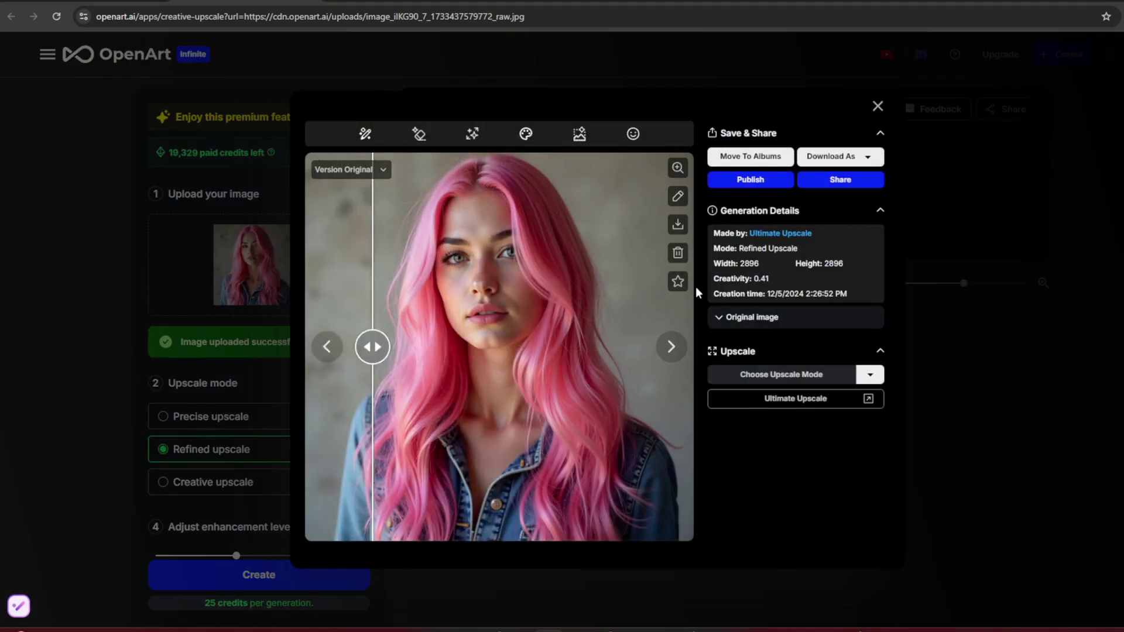
click(677, 224)
click(1044, 437)
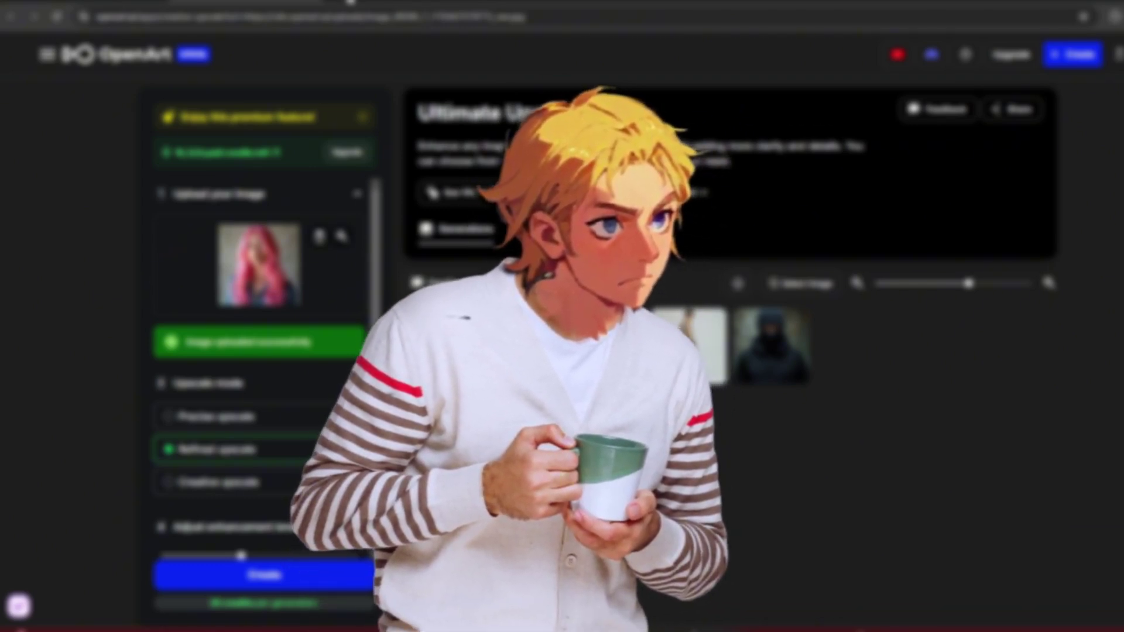
Step: Search 'fake face' in a new tab to reach the Fakeface site
key(ctrl+t)
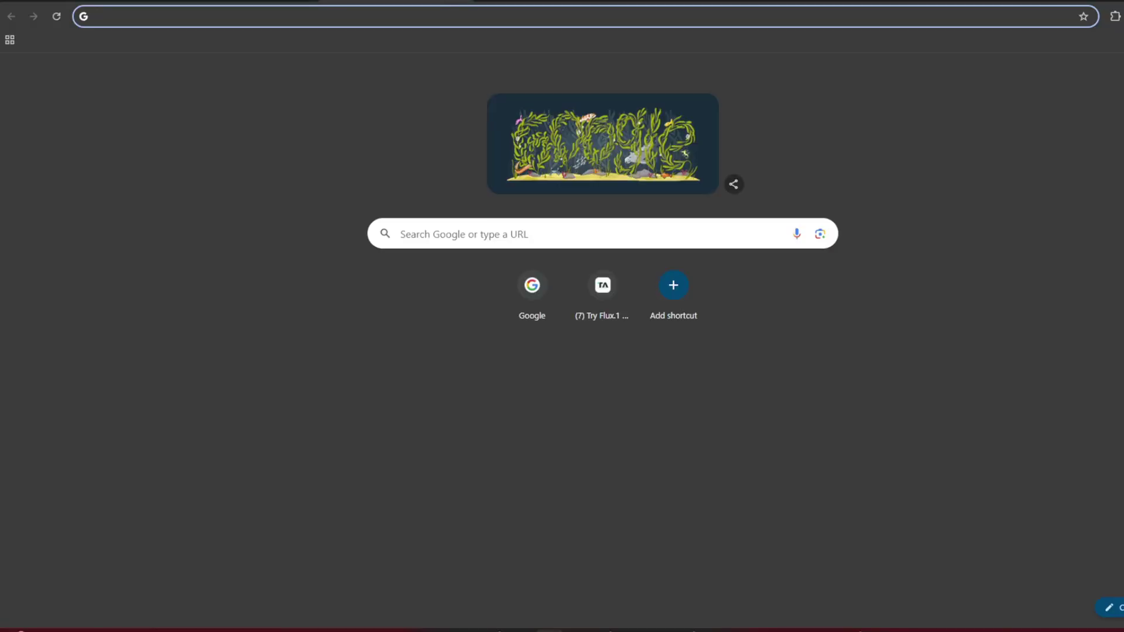
text(fake face)
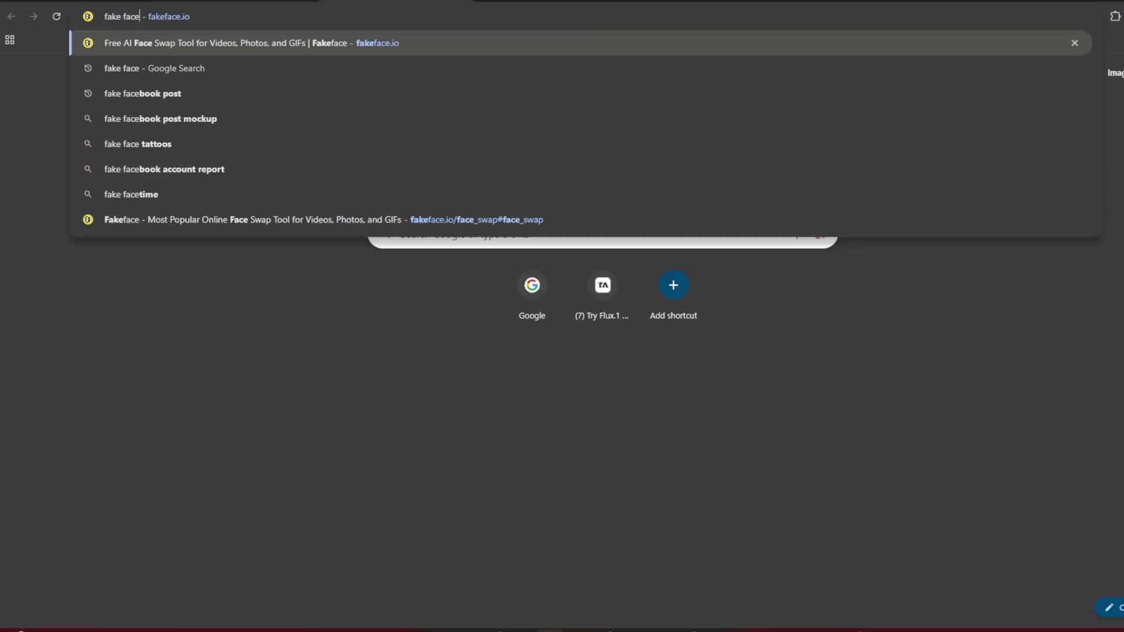
key(Return)
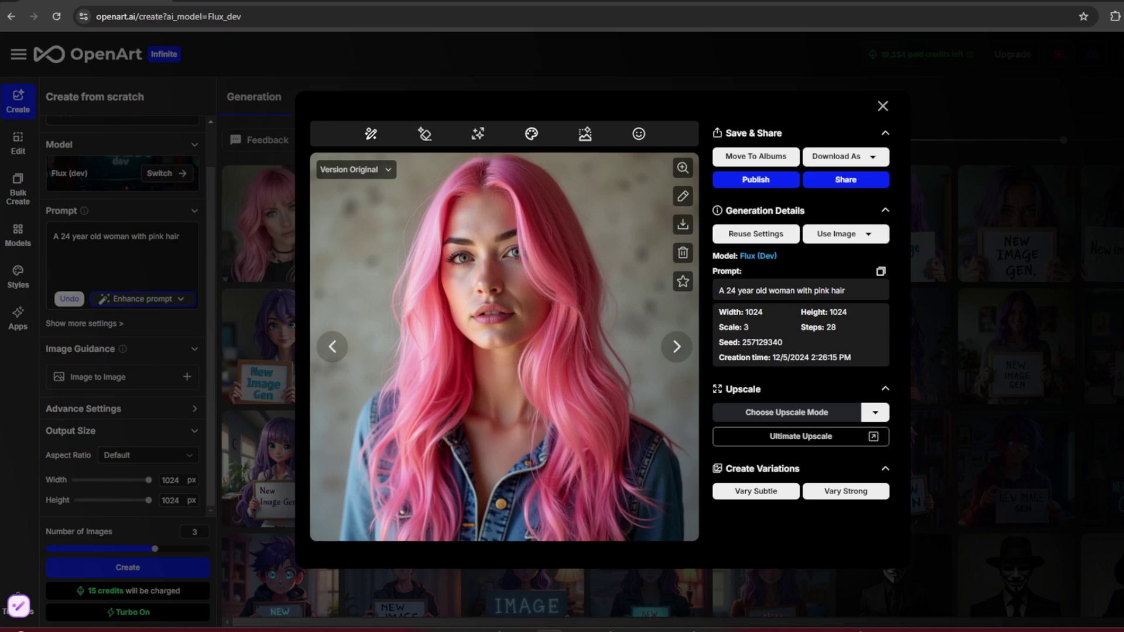
Step: Leave the image view and start training a custom model from the Models page
click(73, 71)
click(107, 57)
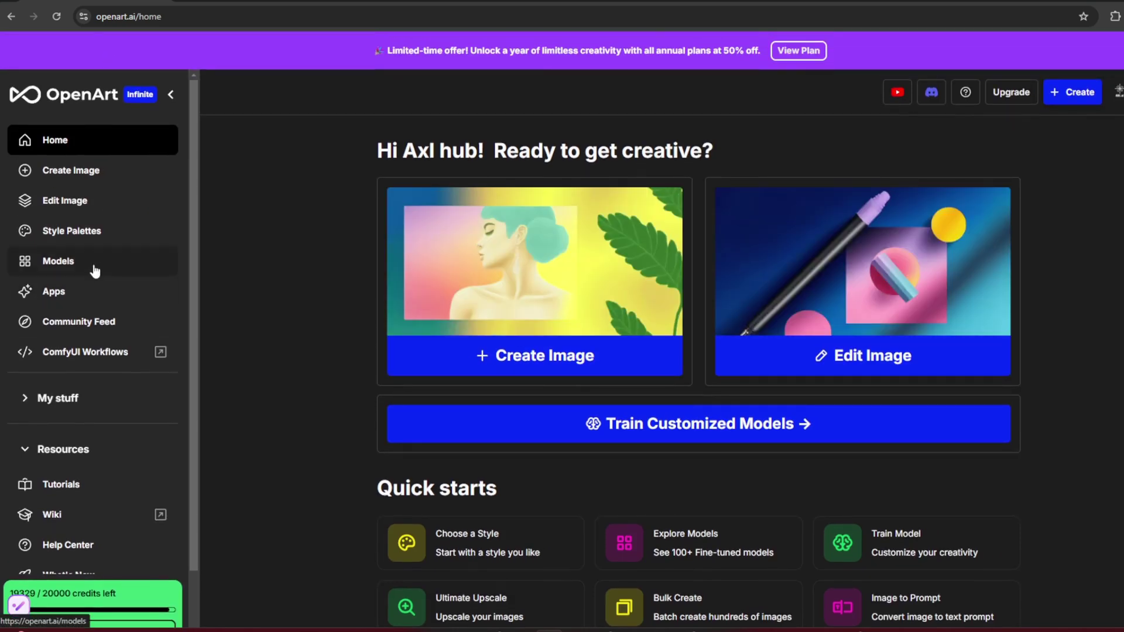
click(93, 269)
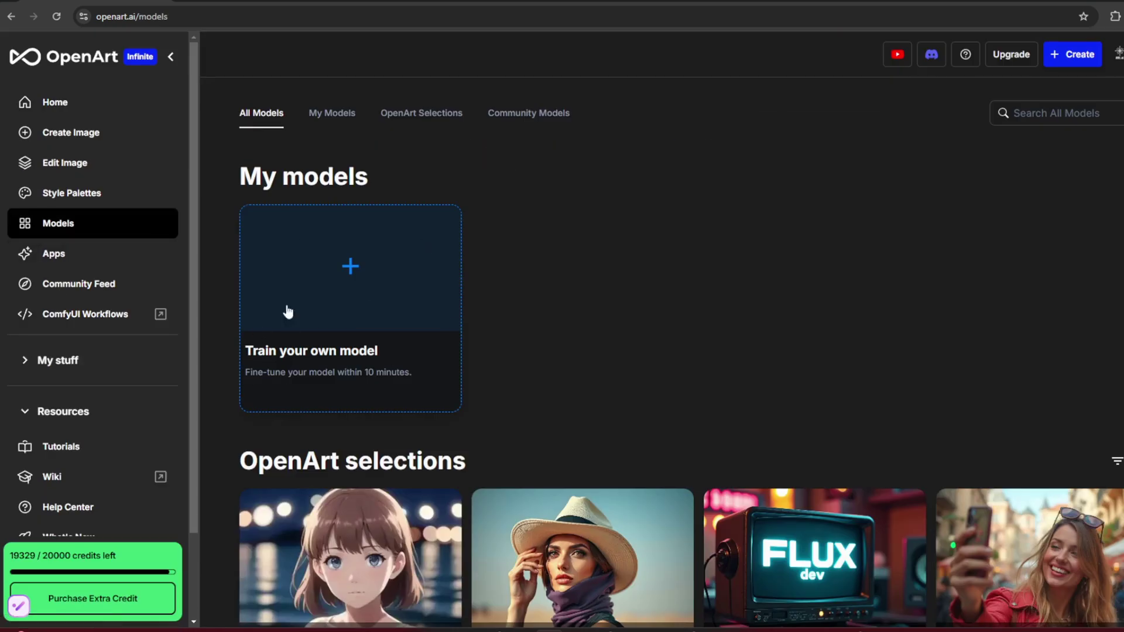
click(319, 281)
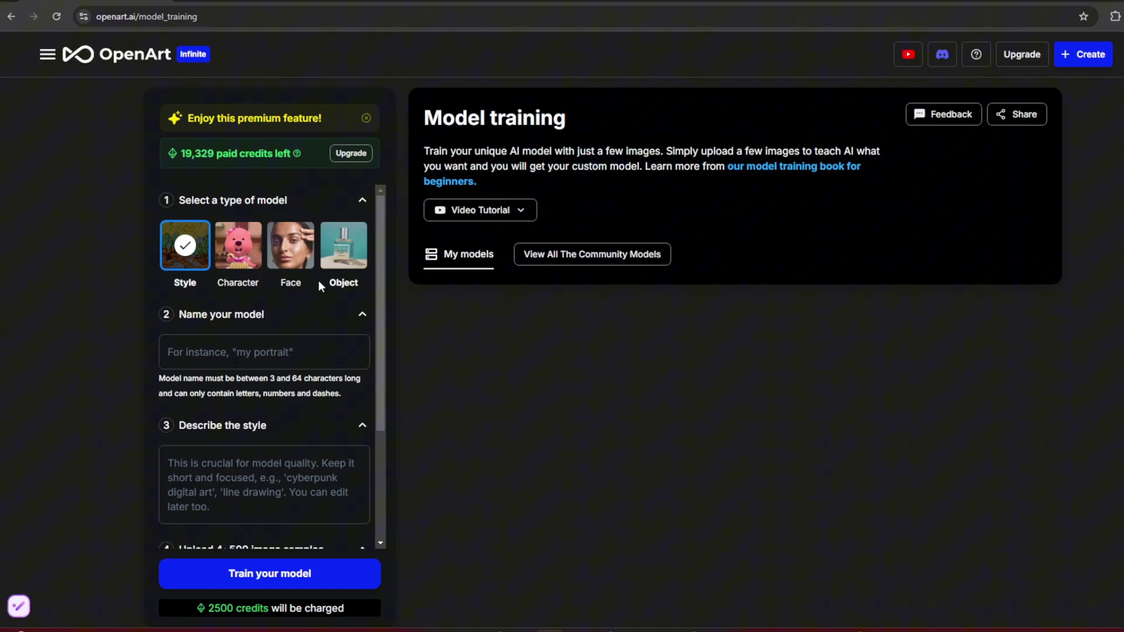
Step: Choose Character type, name the model Tola, and describe it as 'realistic middle aged woman'
click(238, 249)
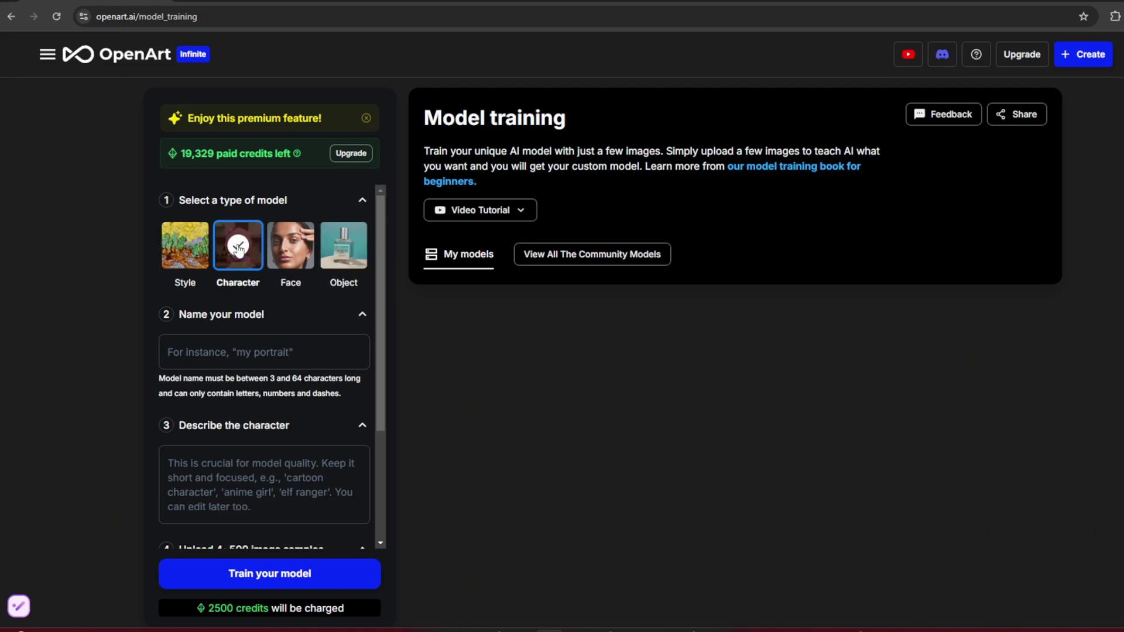
click(299, 253)
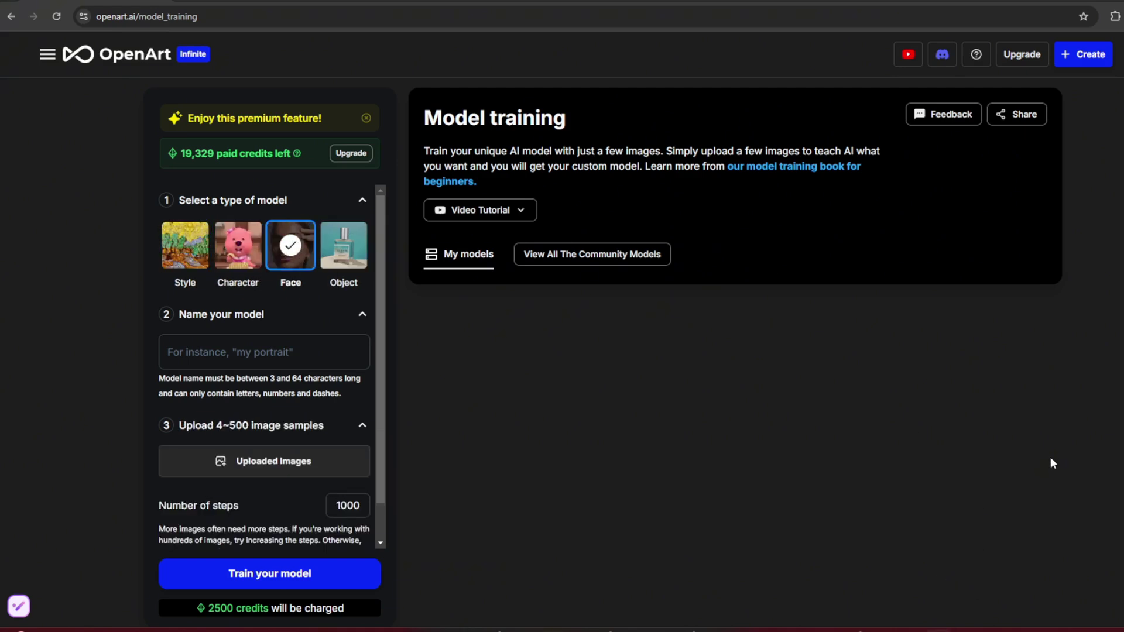
click(244, 251)
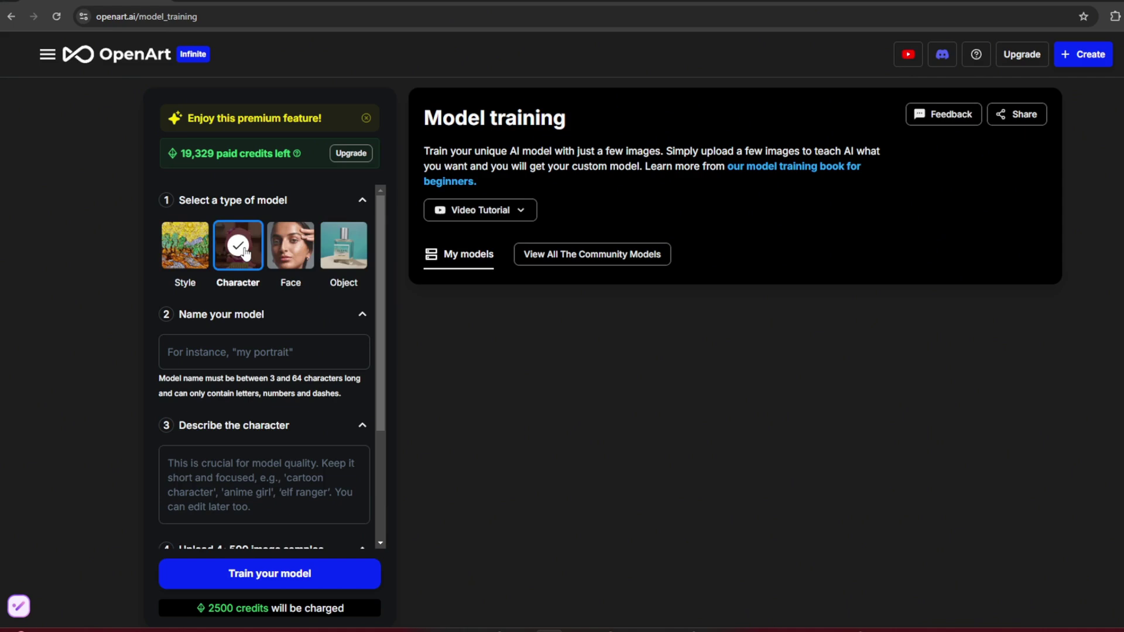
click(234, 350)
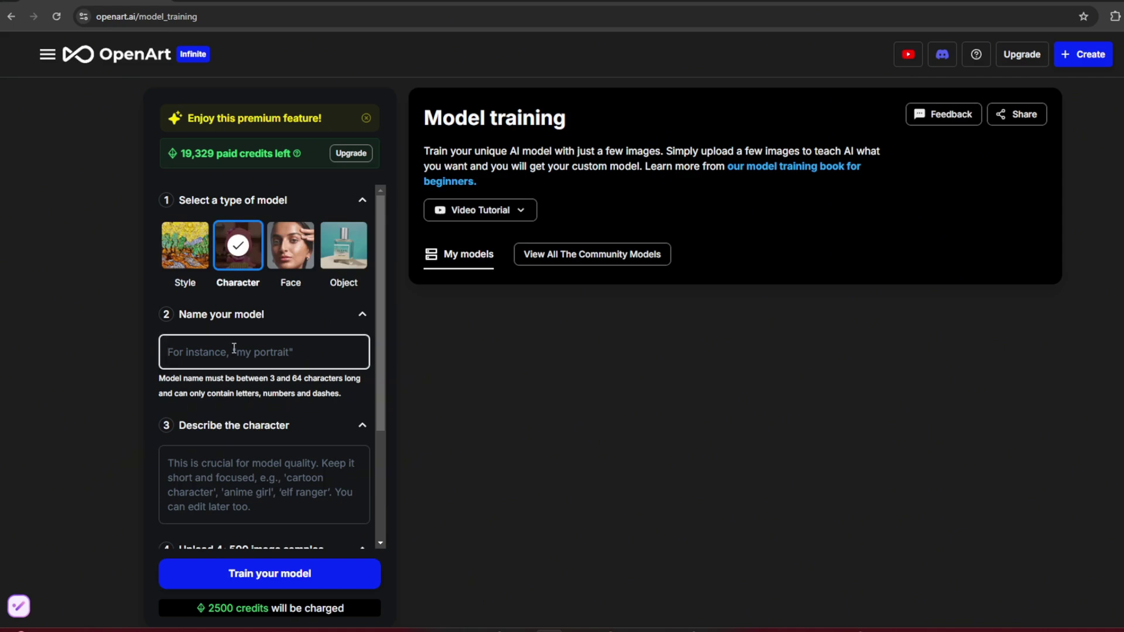
text(Tola)
click(226, 477)
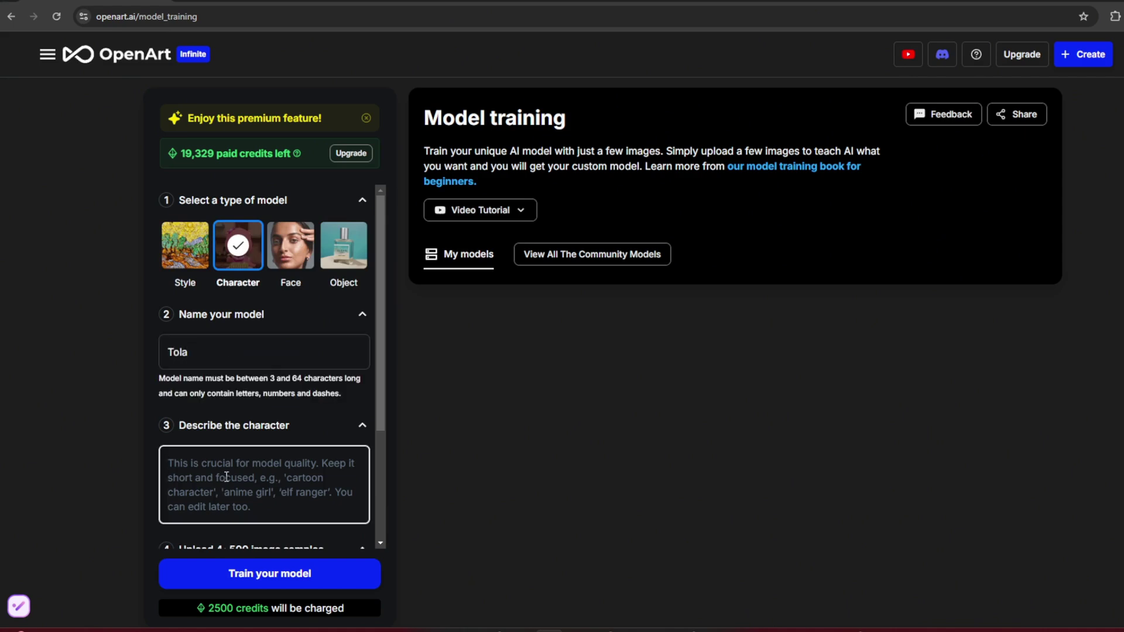
text(realistic middle aged woman)
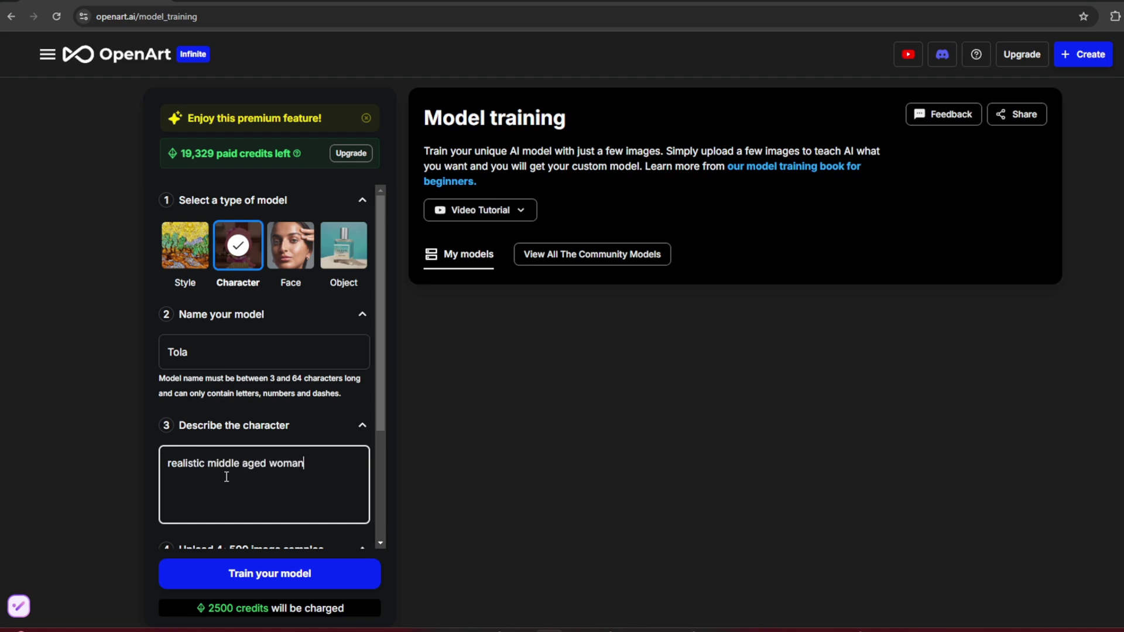
scroll(251, 468, down, 3)
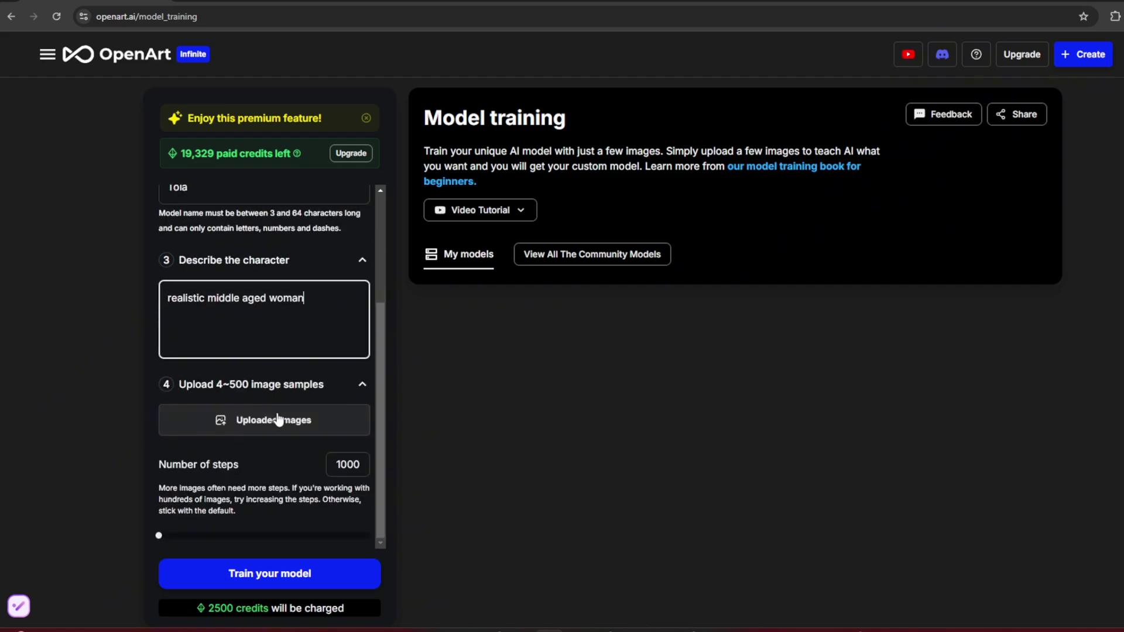
Step: Upload the 24 sample images, set Number of steps to 1500, and train Tola
click(273, 420)
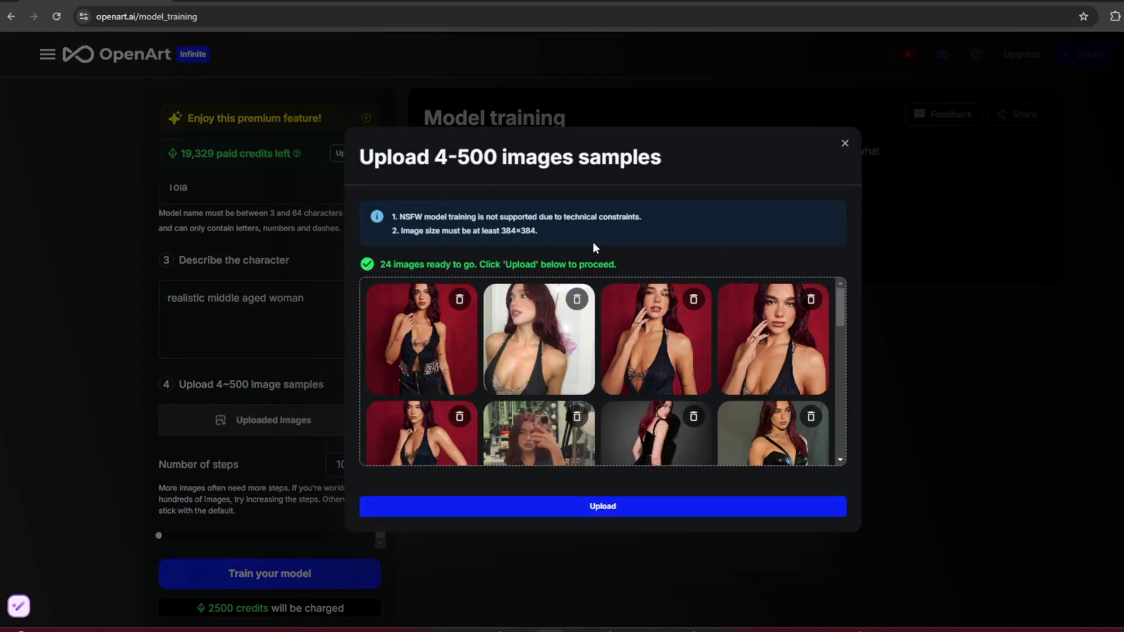
click(665, 507)
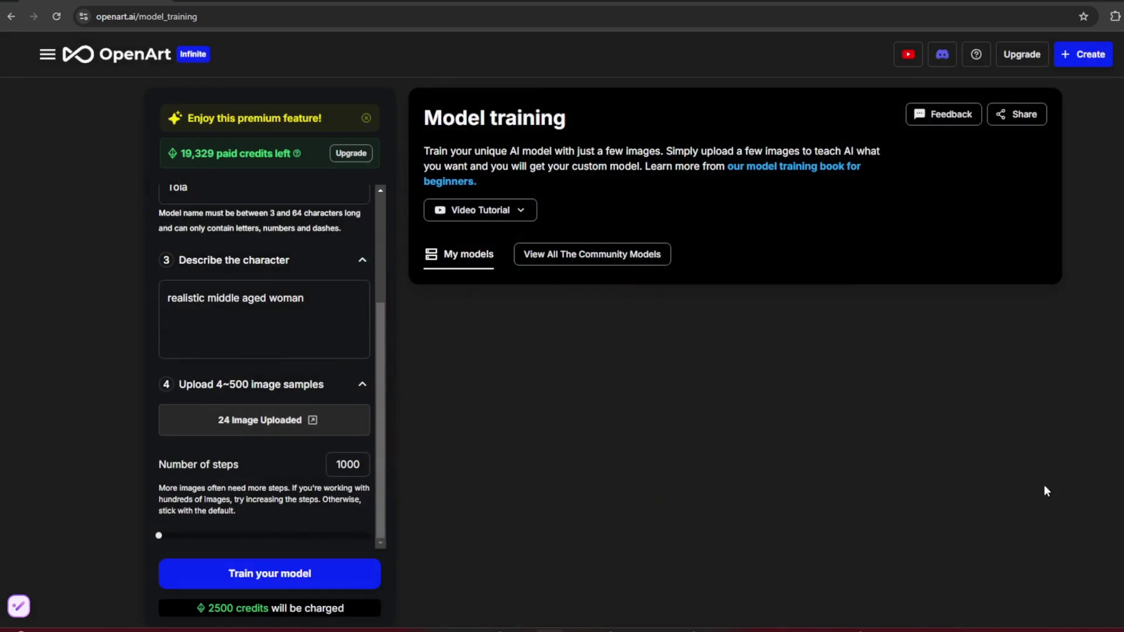
double_click(330, 466)
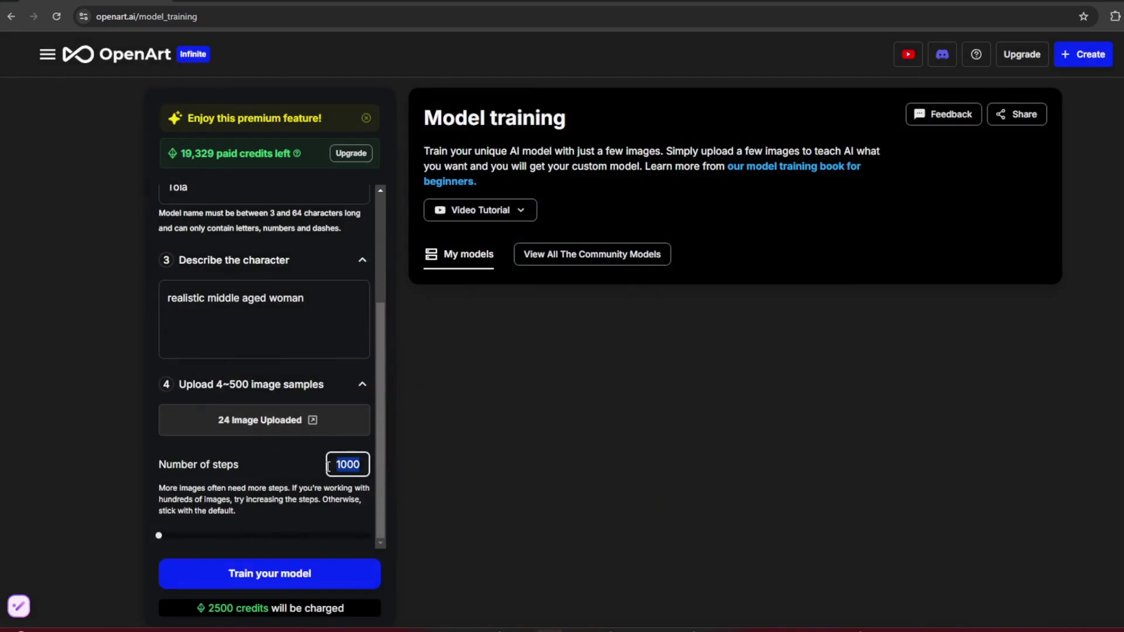
text(1)
click(472, 464)
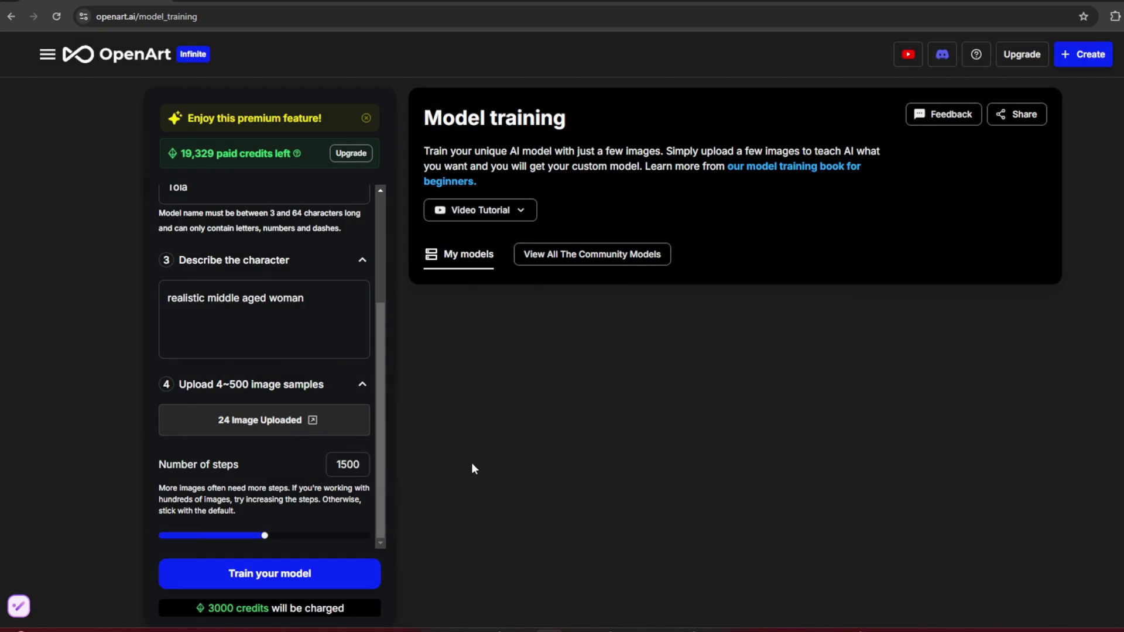
double_click(339, 468)
text(2)
click(308, 572)
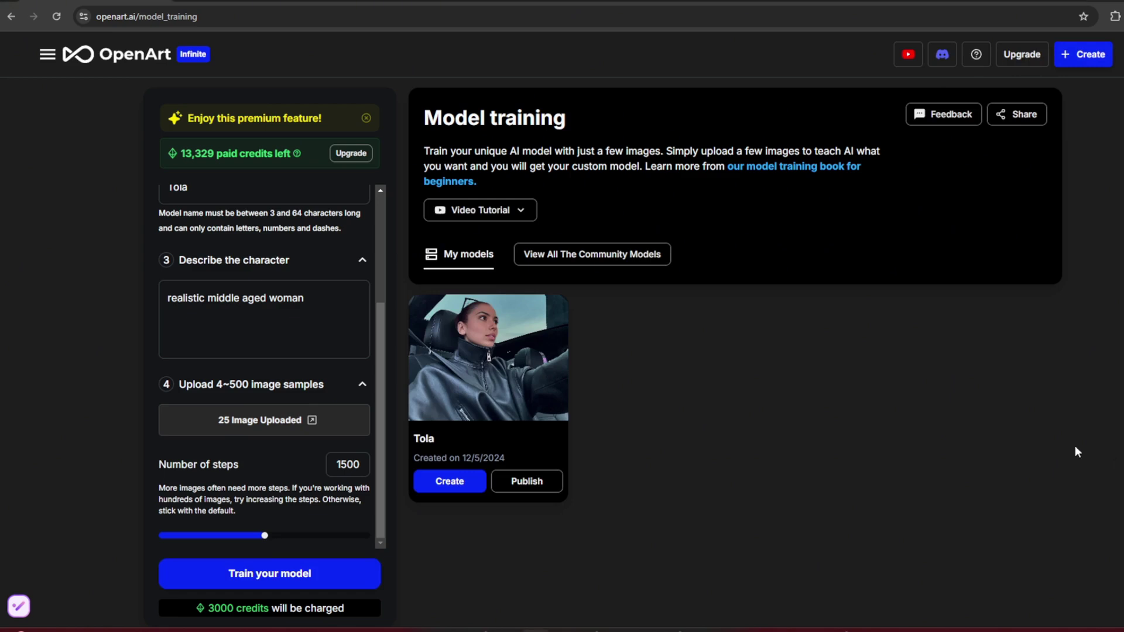
Step: Start a Tola generation with prompt 'a realistic middle aged woman sitting in her room'
click(477, 483)
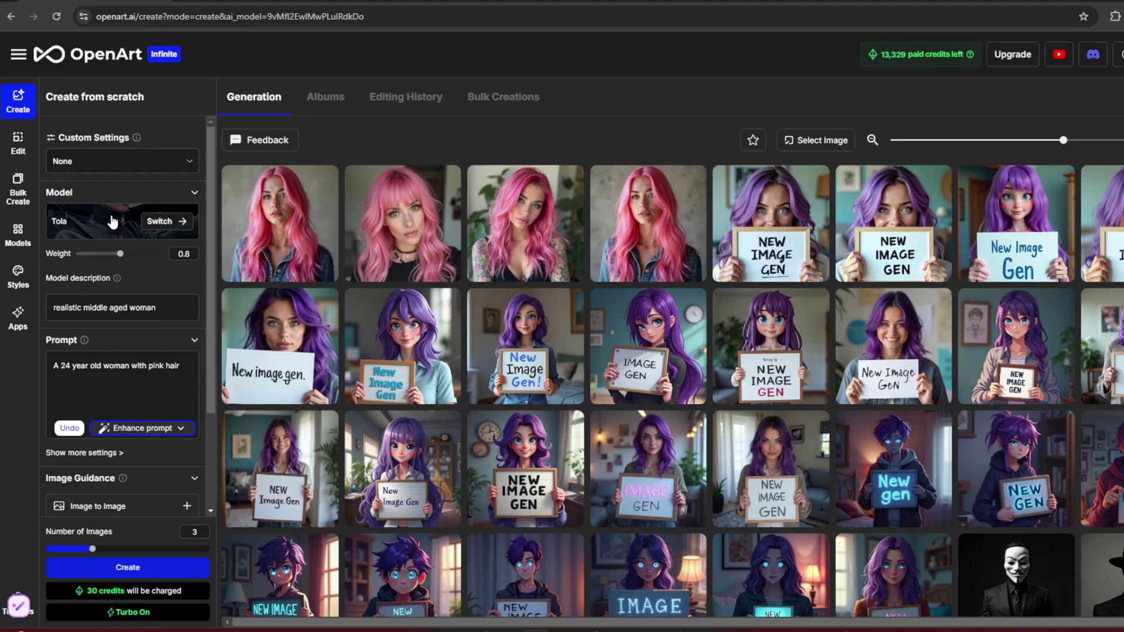
click(123, 386)
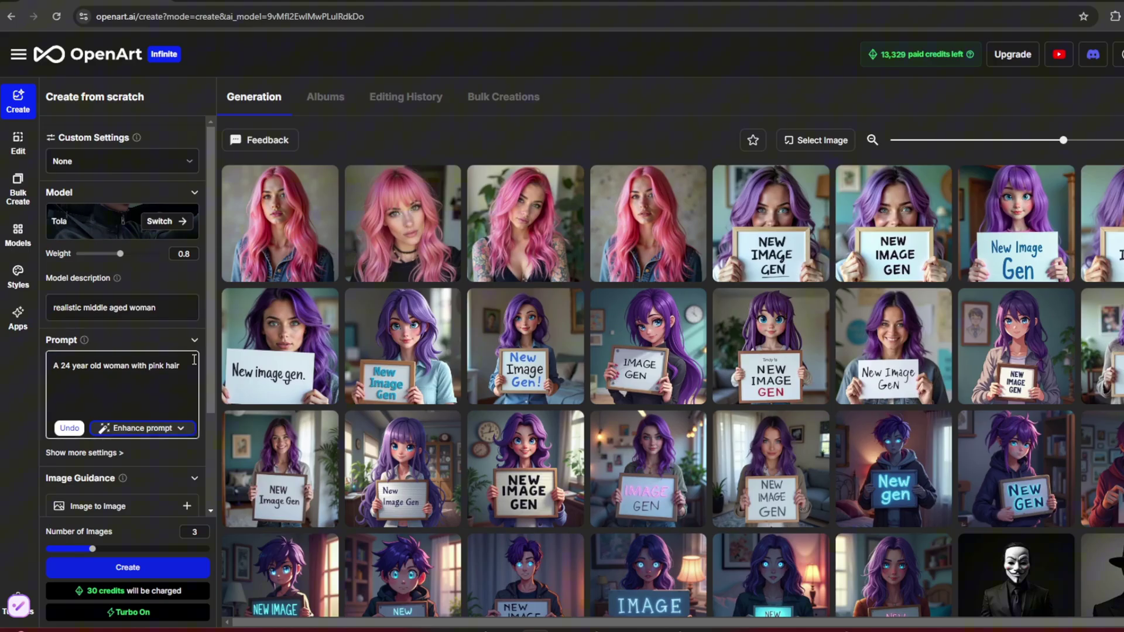
key(ctrl+a)
text(a realistic middle aged woman sitting in her room)
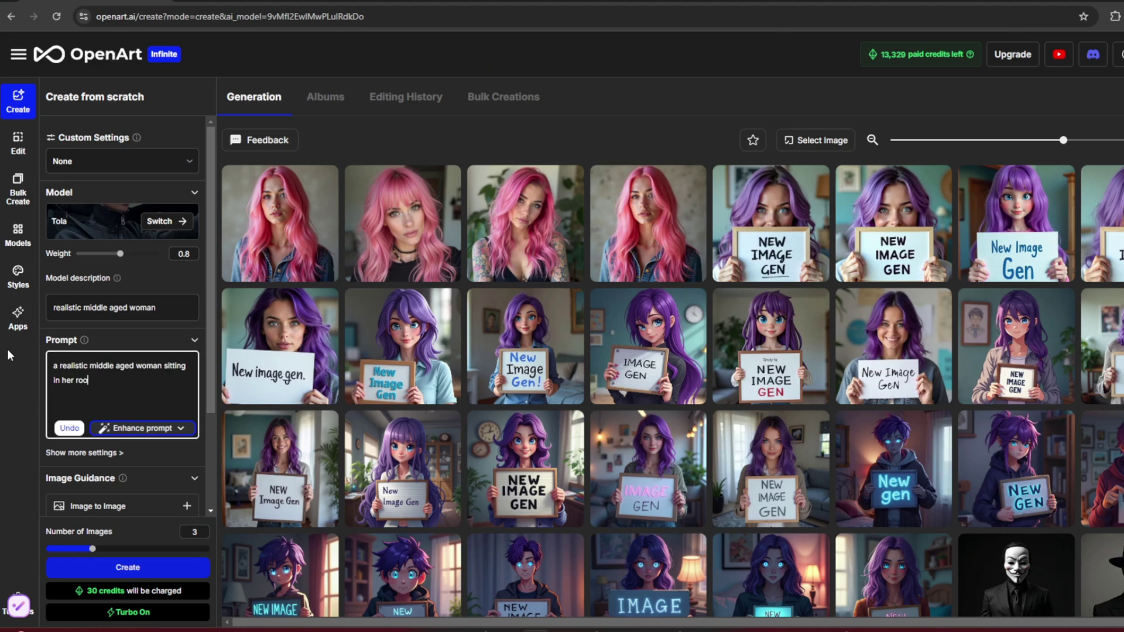
click(174, 429)
click(175, 429)
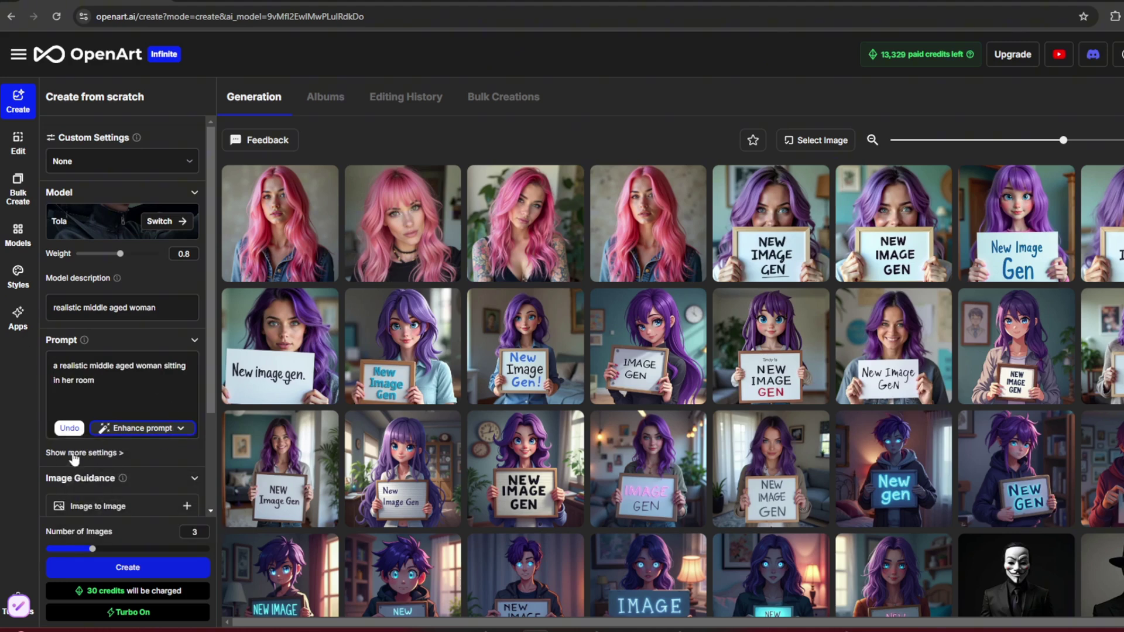
Step: Set upscale x2 (2048 × 2048) with Face Enhance, generate three images, and view them
scroll(100, 462, down, 2)
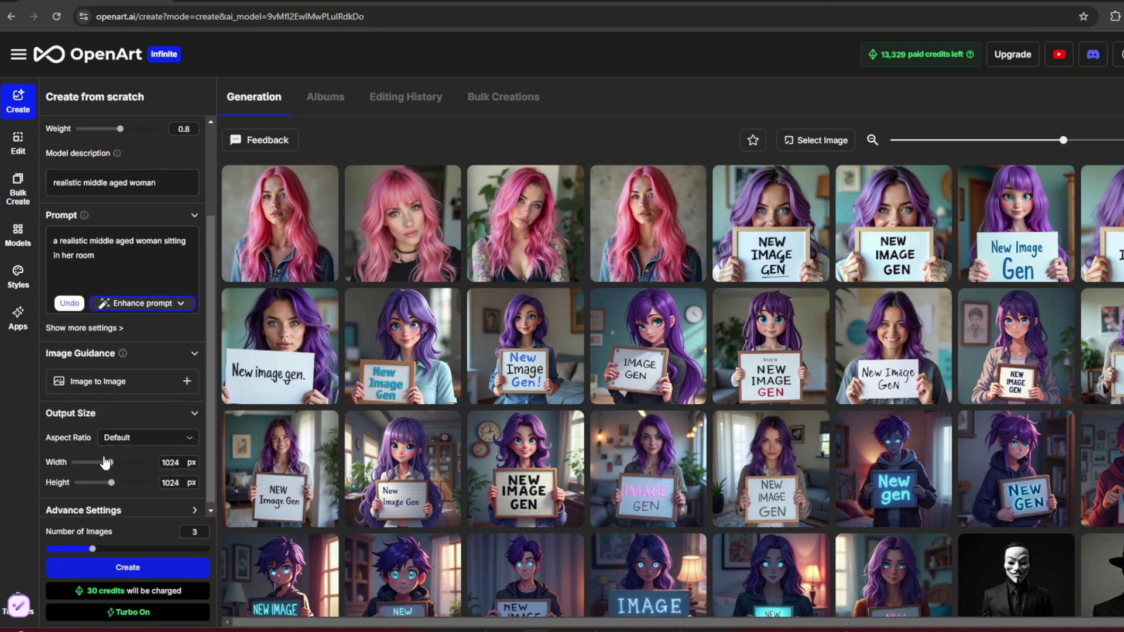
click(144, 507)
scroll(153, 445, down, 3)
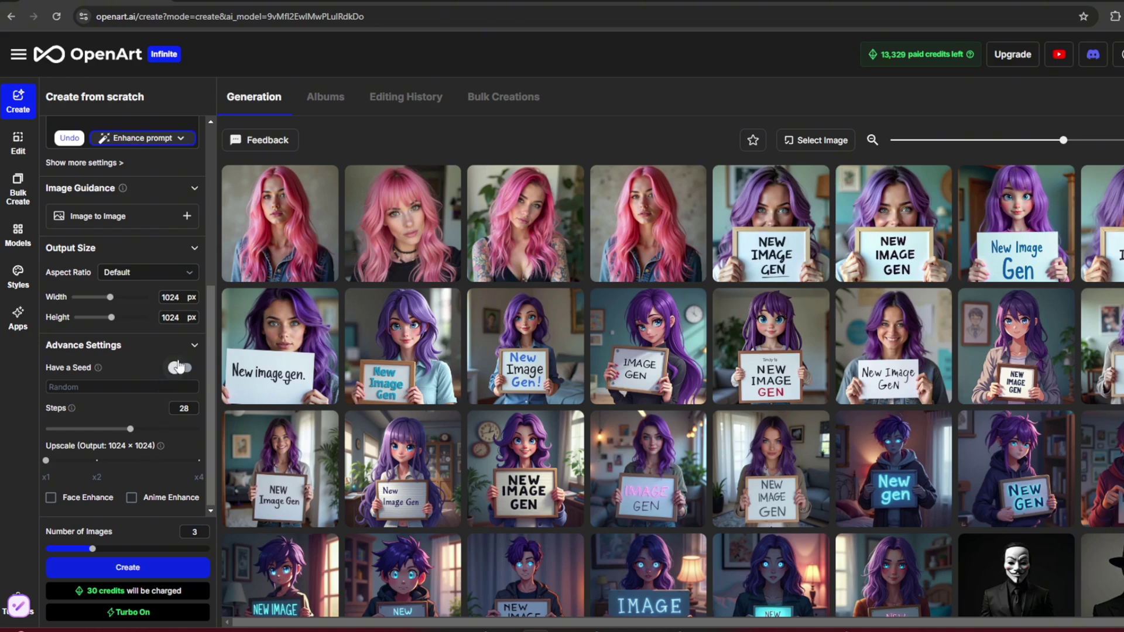
drag(47, 460, 103, 465)
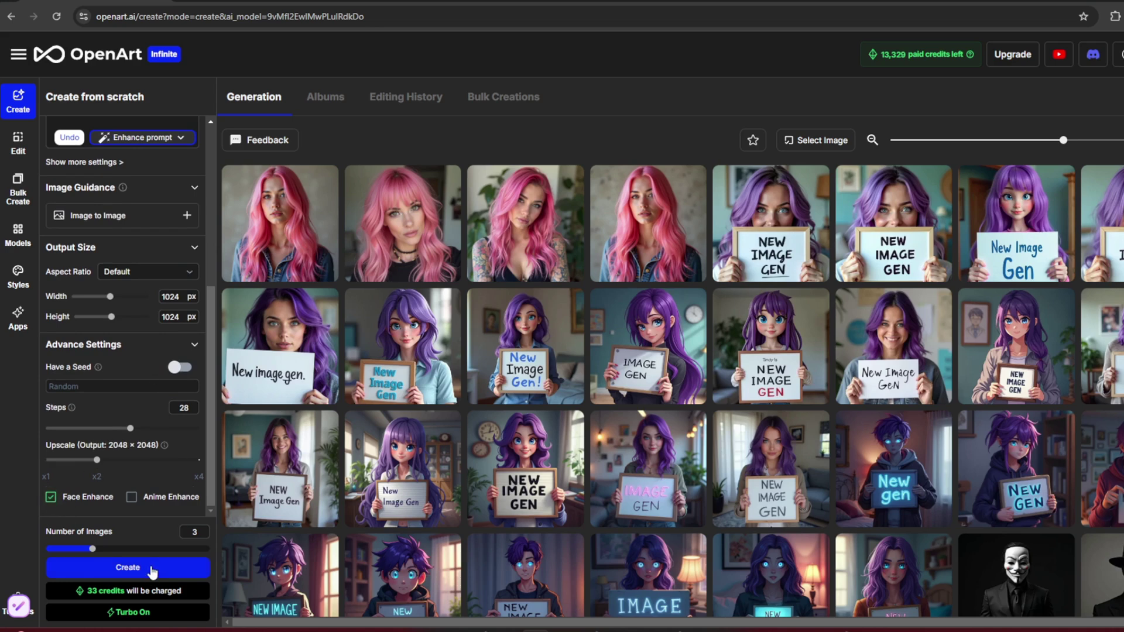
click(127, 567)
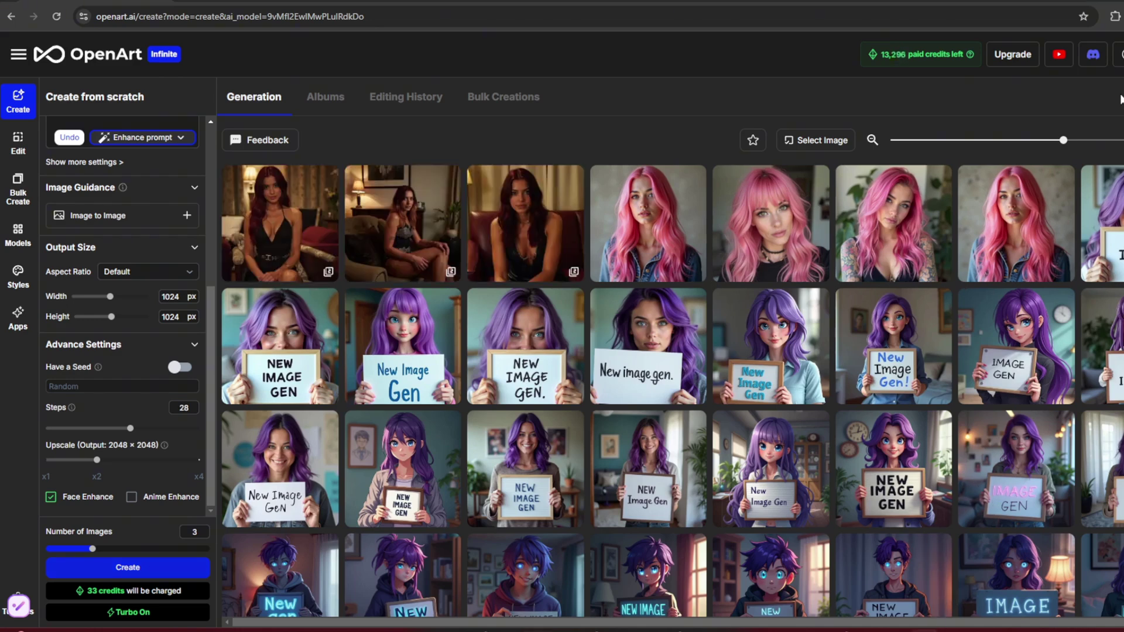
click(281, 211)
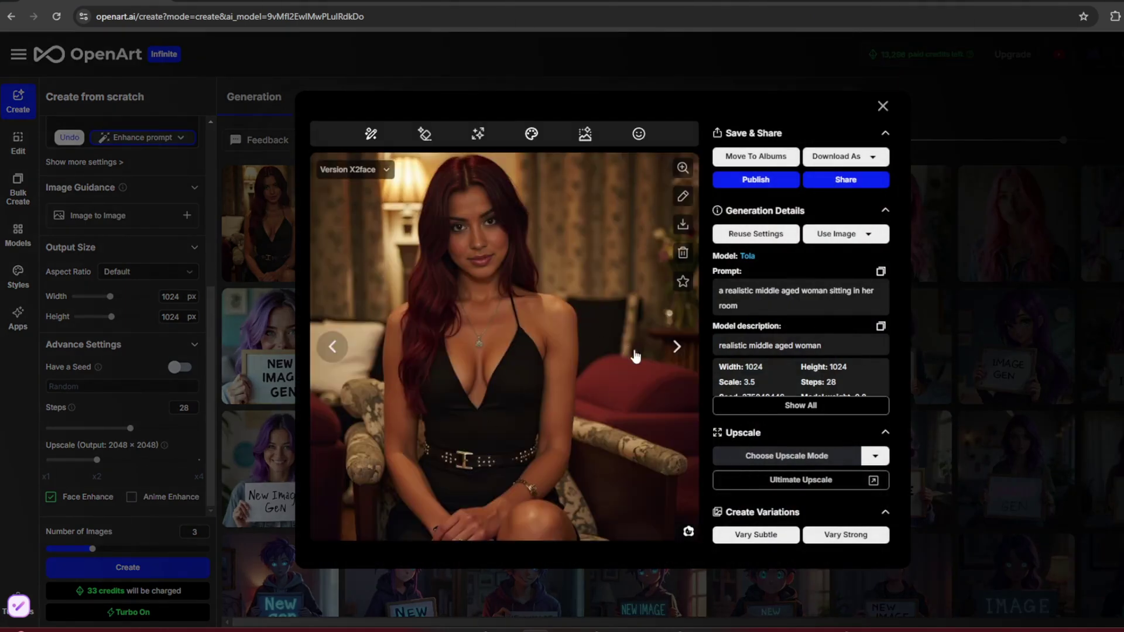
click(674, 347)
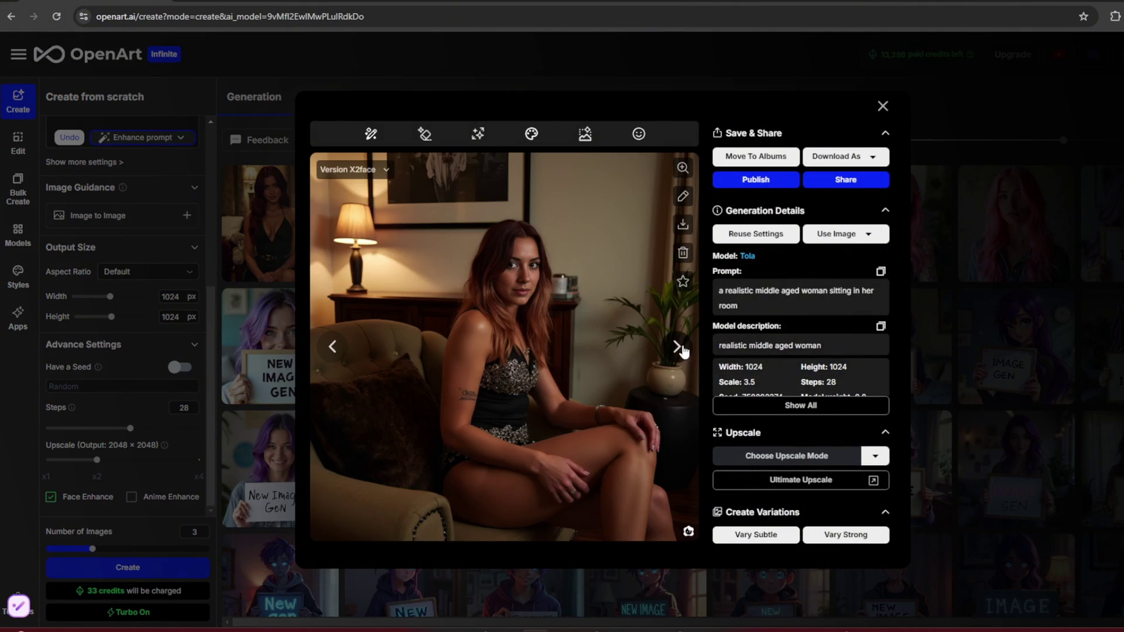
click(677, 347)
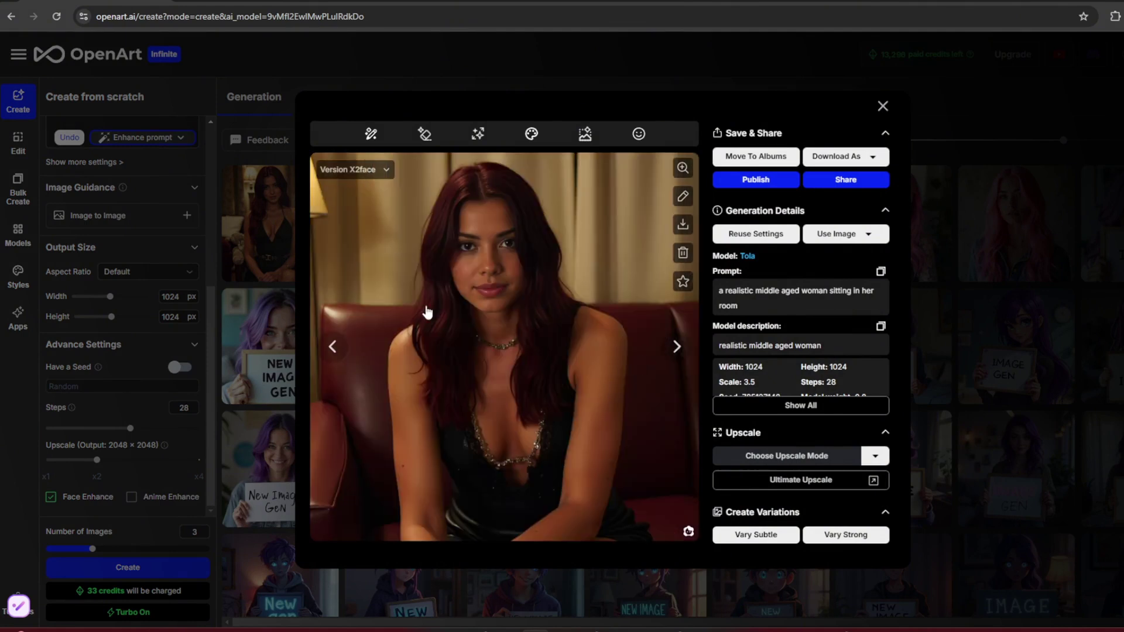
Step: Revise the prompt to the woman standing in the living room on a sunny afternoon
click(795, 62)
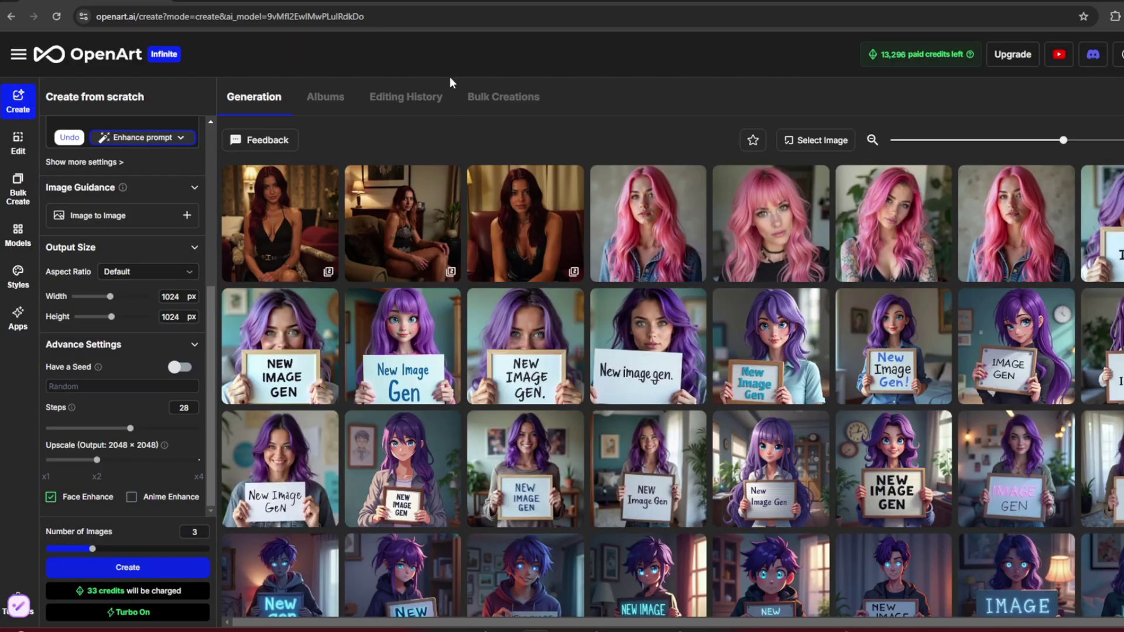
scroll(146, 362, up, 5)
click(126, 382)
text(, it is)
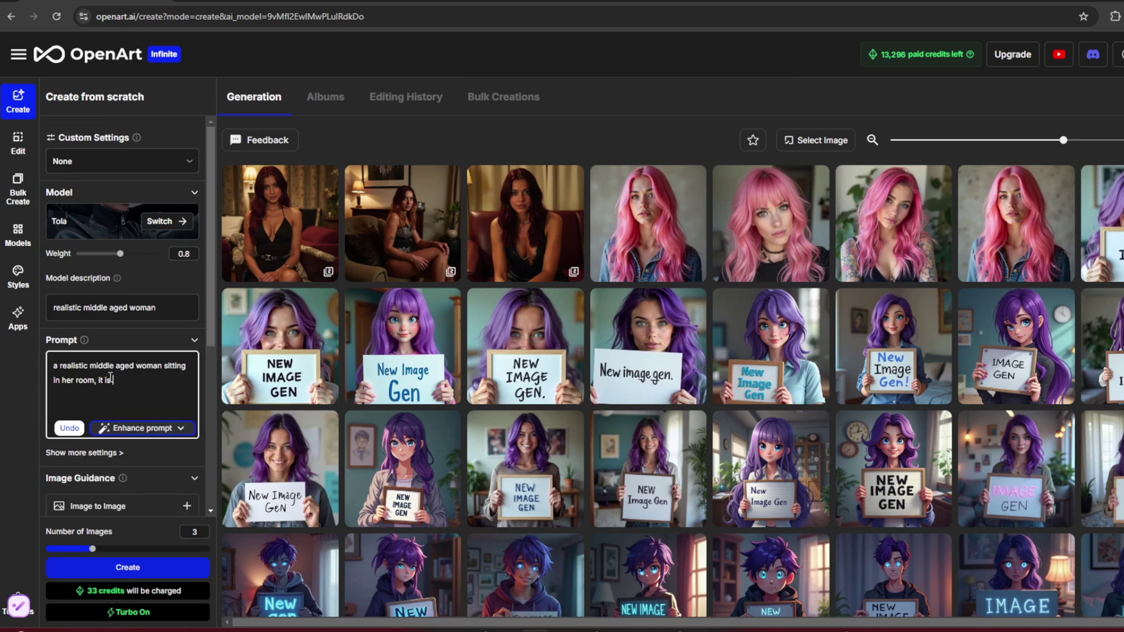
text( afternoon)
drag(164, 365, 93, 379)
text(standing in the living)
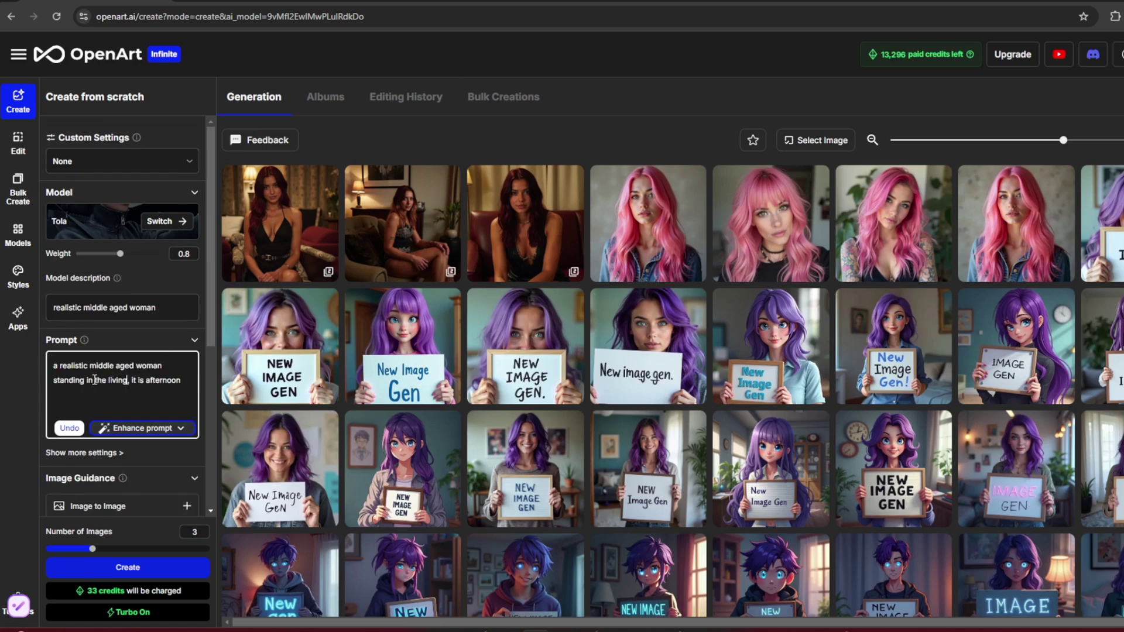
click(185, 379)
Step: Generate three living-room images and view them up close
scroll(113, 494, down, 2)
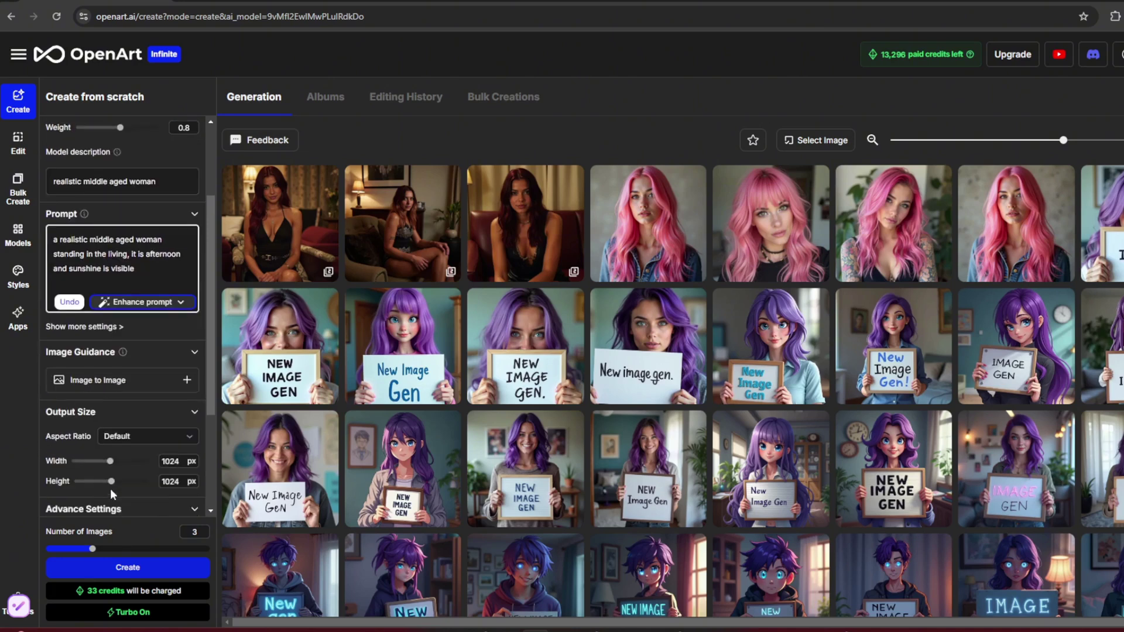
click(140, 566)
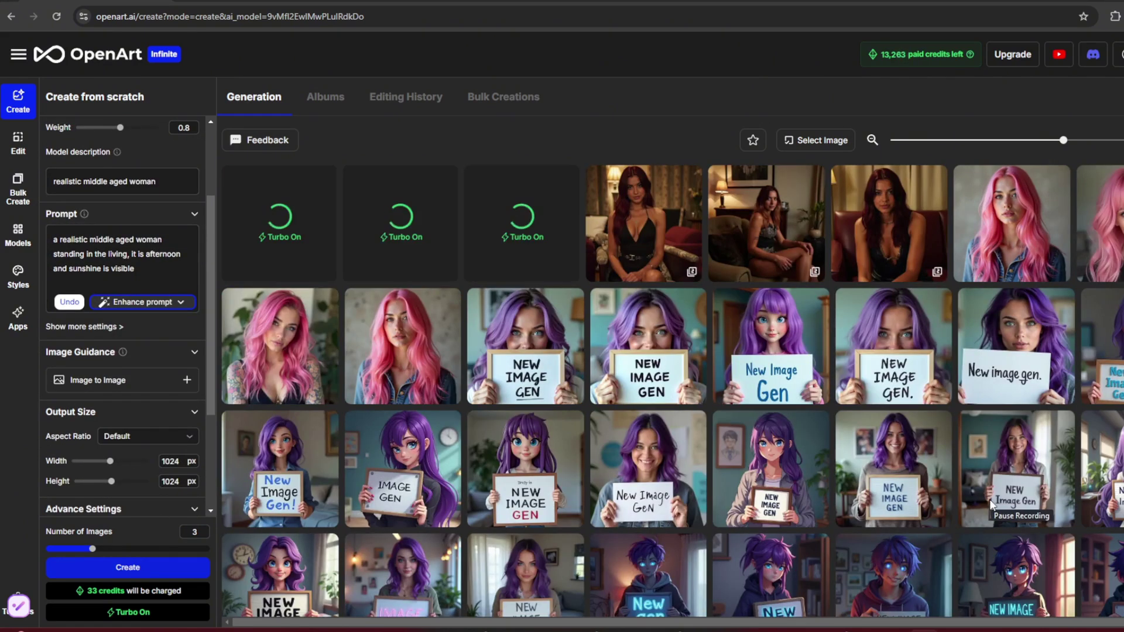
click(265, 228)
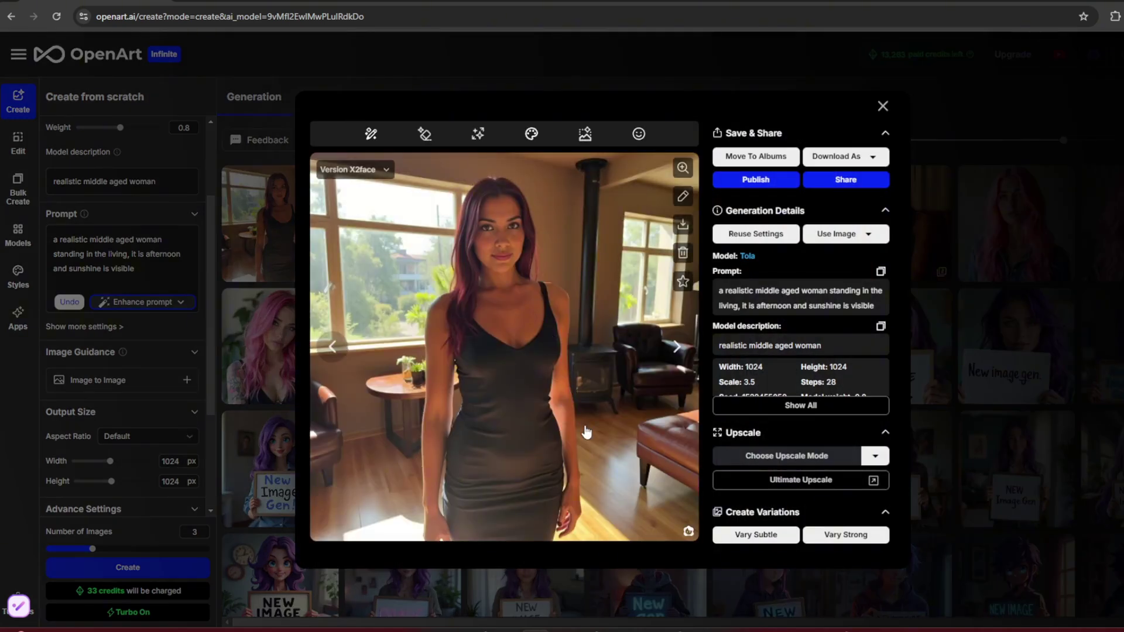
click(675, 346)
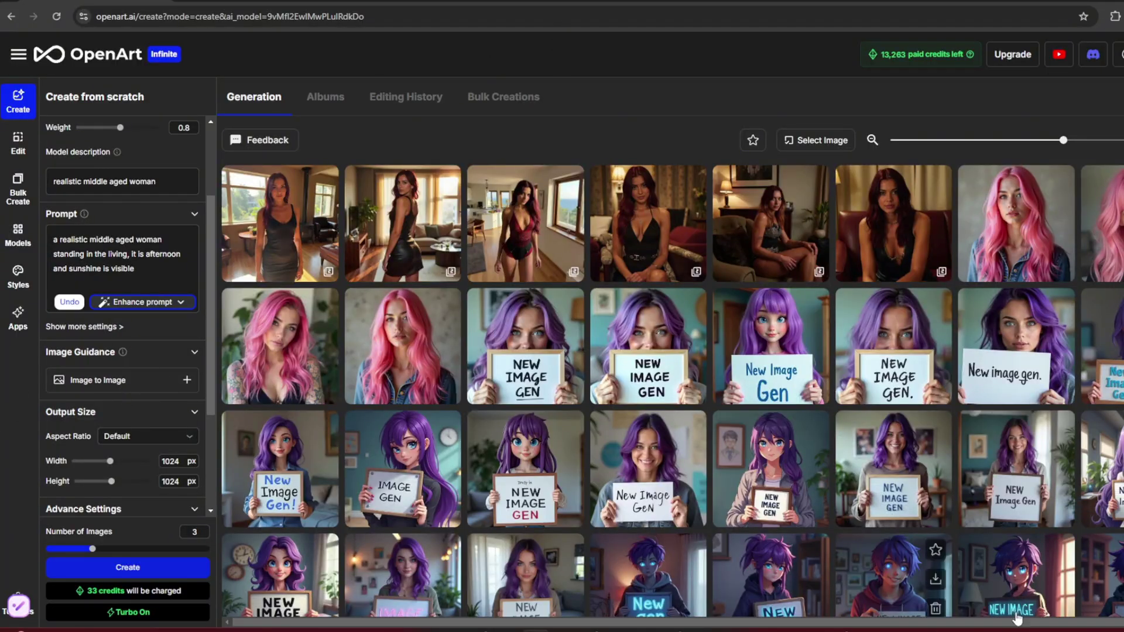
Step: Add a man-in-suit photo as image guidance and auto-generate a prompt from it
drag(924, 445, 995, 504)
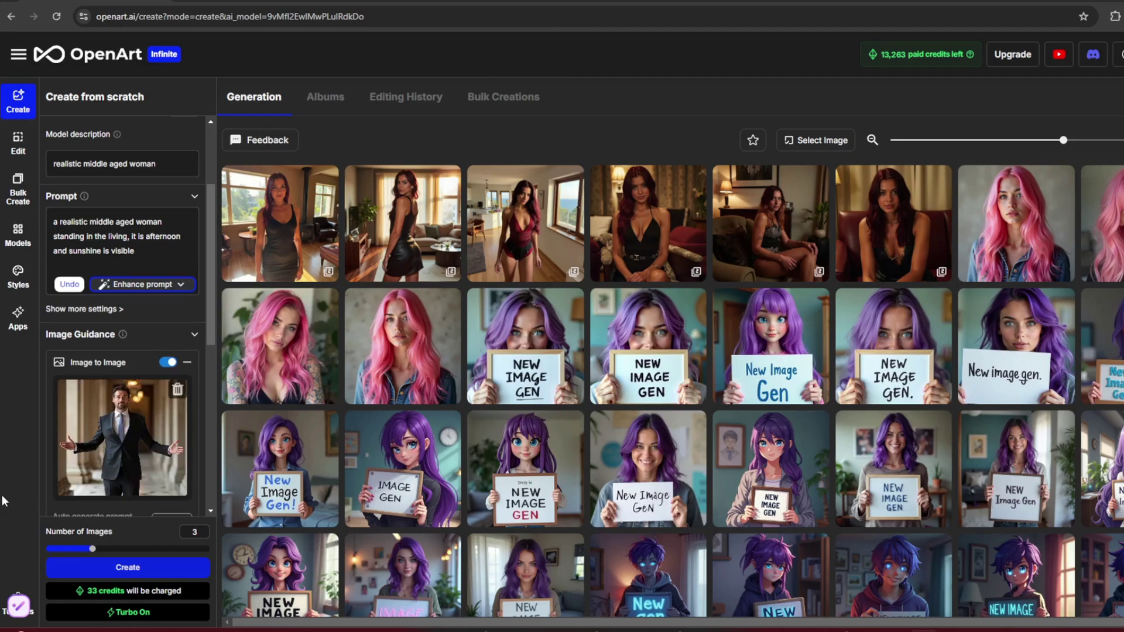
scroll(142, 326, down, 2)
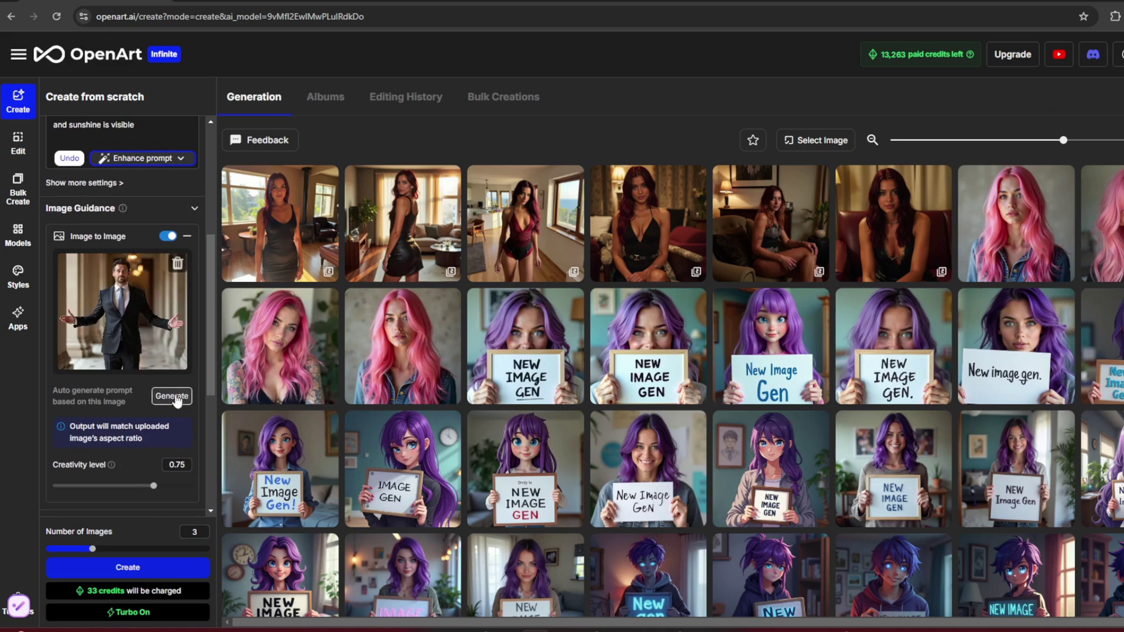
click(173, 396)
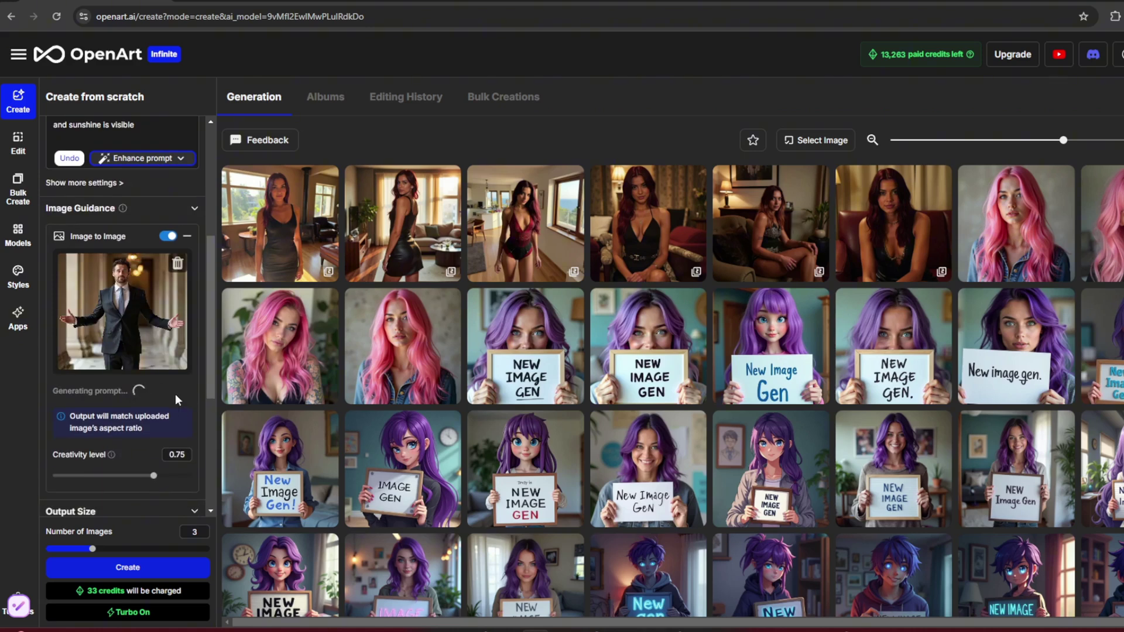
mouse_move(923, 630)
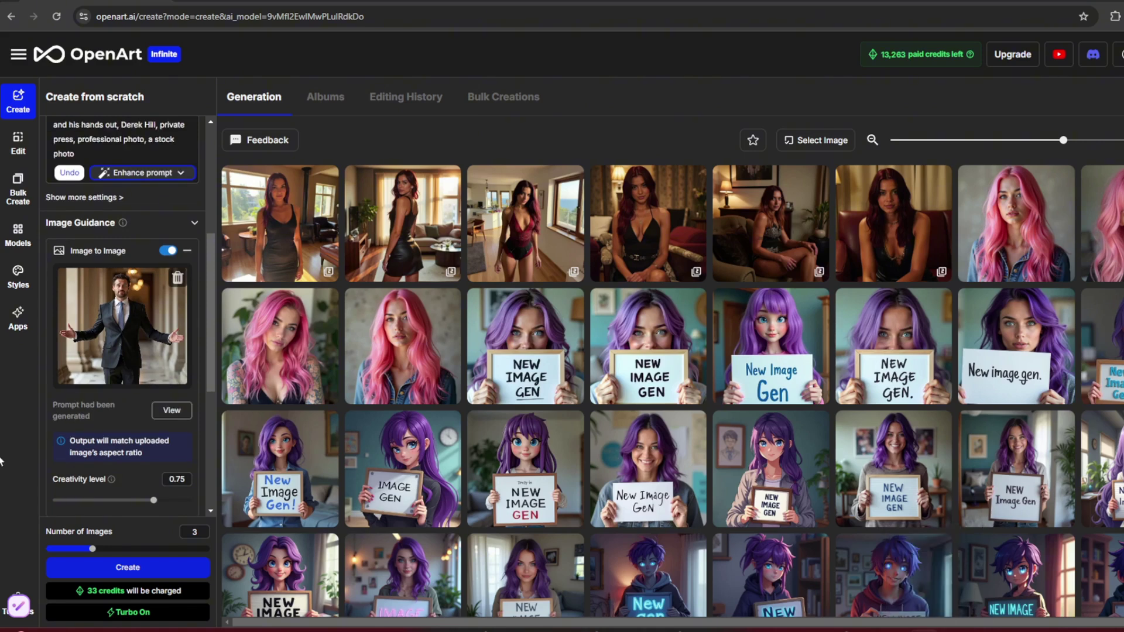
scroll(152, 421, up, 1)
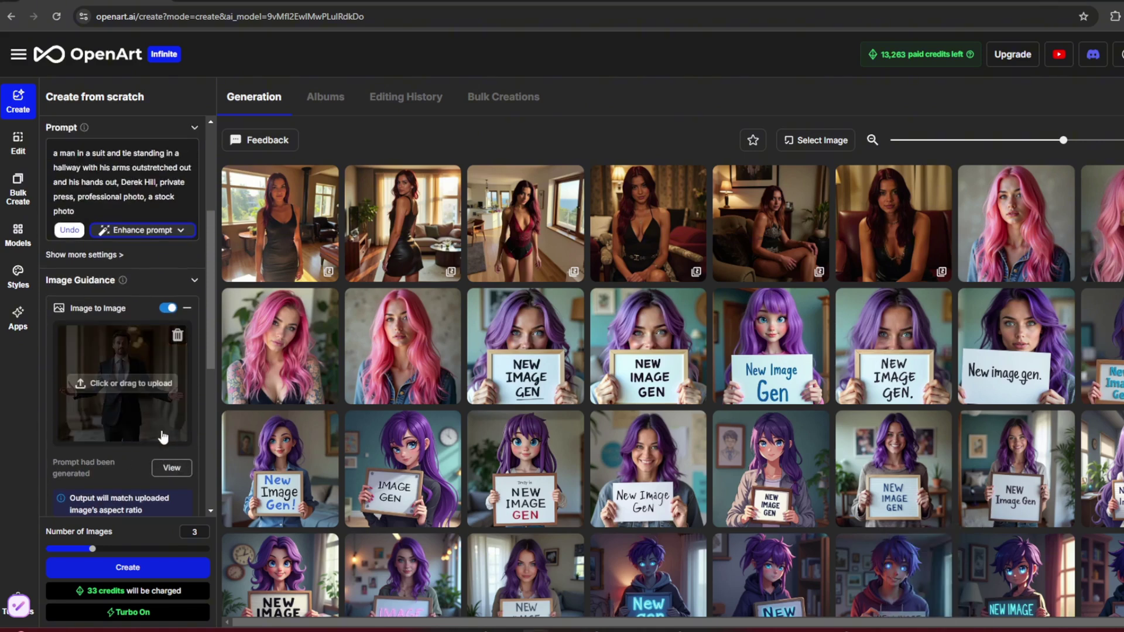
scroll(163, 437, up, 4)
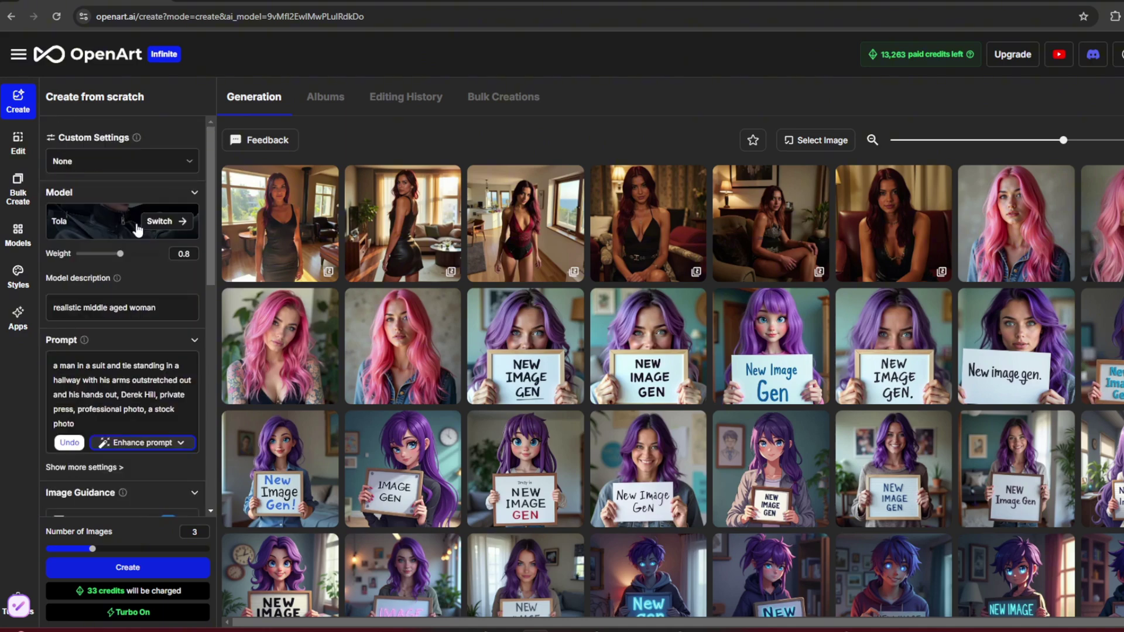
Step: Change 'man' to 'middle aged woman', delete the artist name, 'his' to 'her', and generate
double_click(73, 365)
key(BackSpace)
text(middle aged woman)
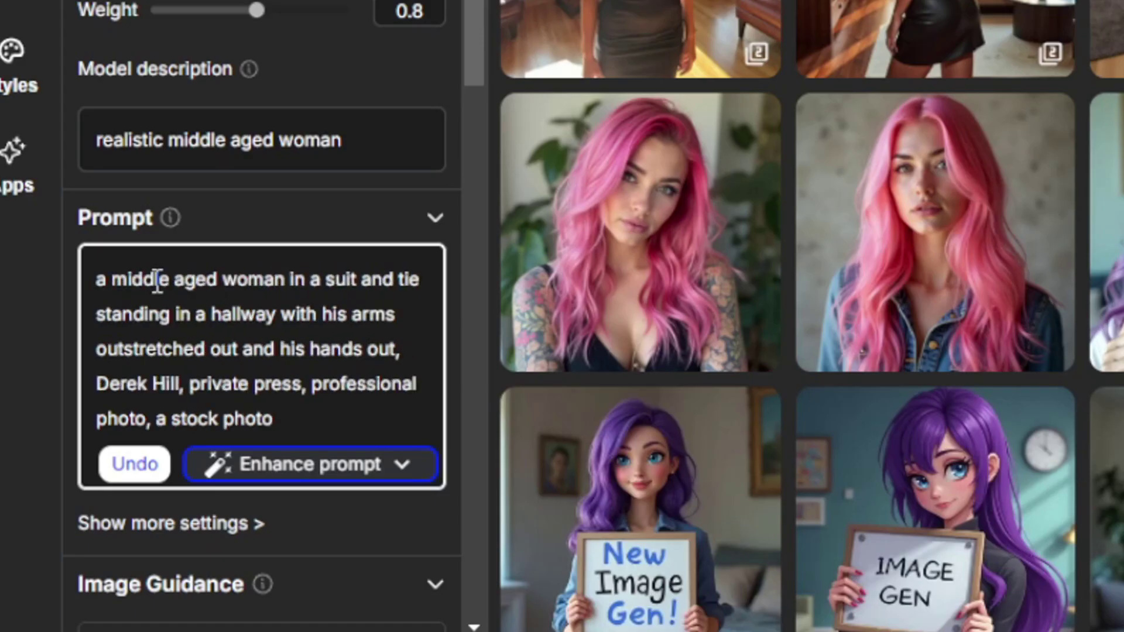
drag(193, 384, 96, 384)
key(BackSpace)
double_click(339, 314)
text(her)
double_click(293, 350)
text(her)
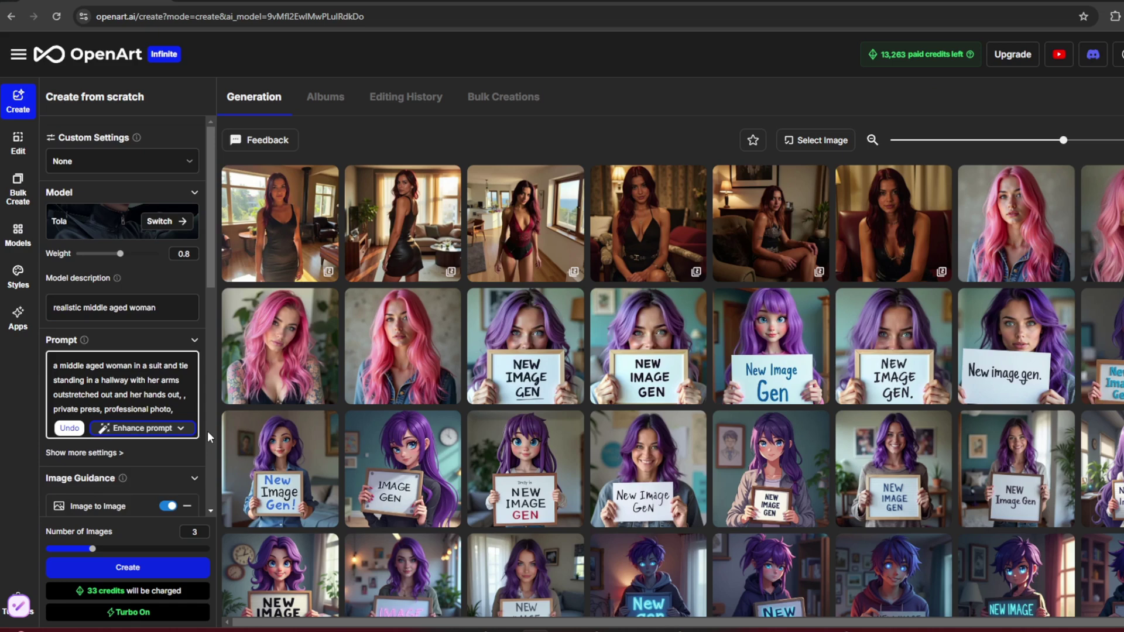
scroll(208, 437, down, 4)
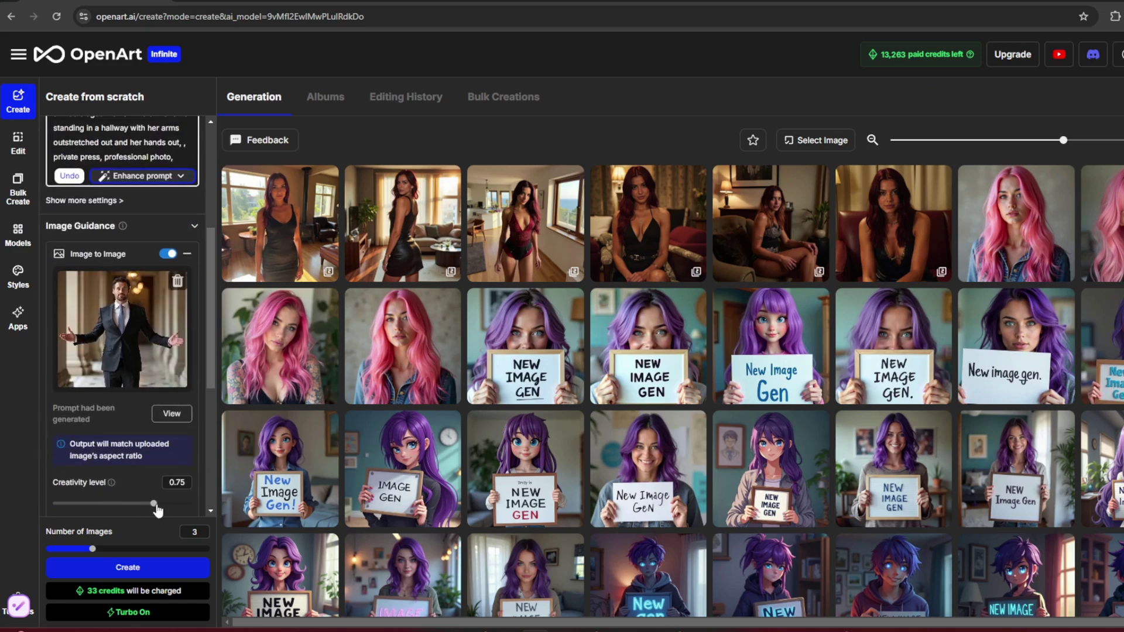
scroll(151, 505, down, 4)
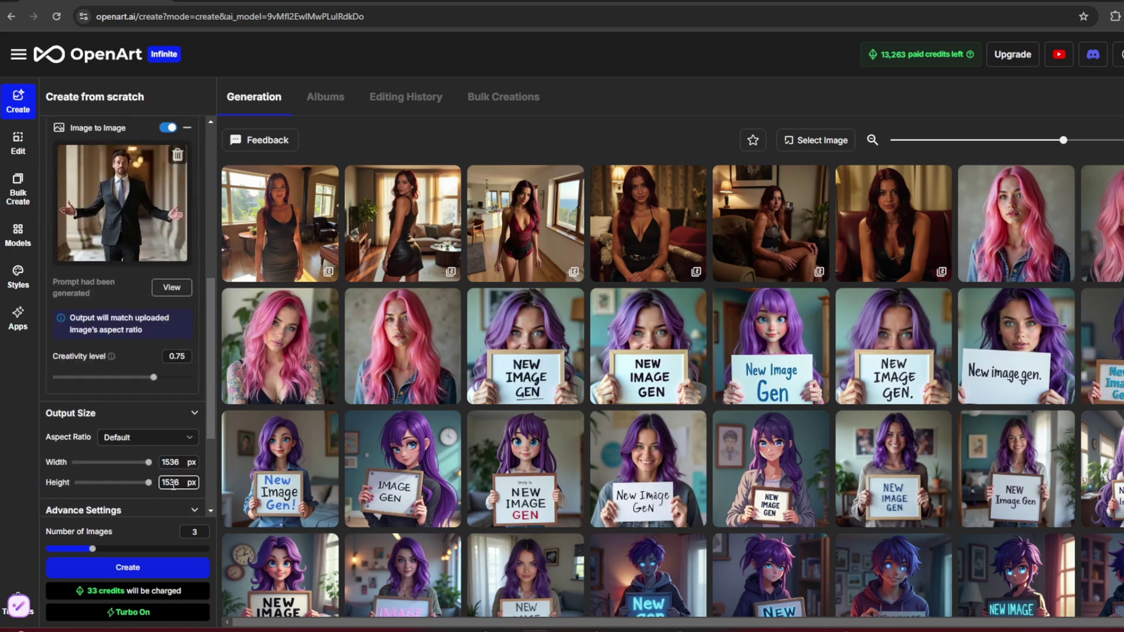
click(140, 567)
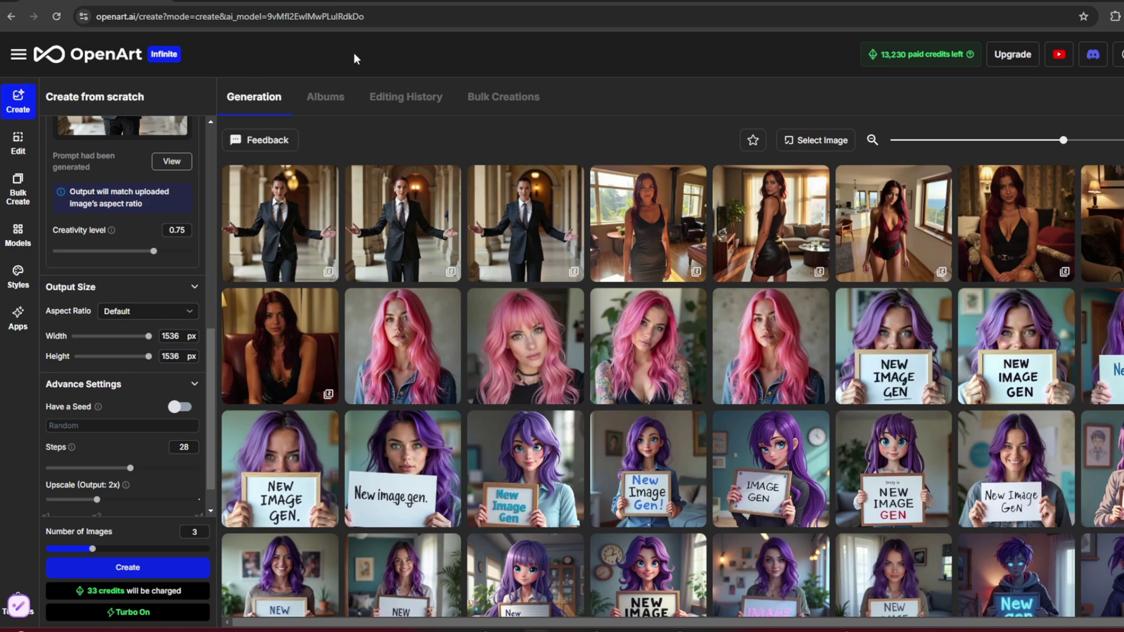
Step: View the first suit result full size, then browse for a different guidance image
click(282, 217)
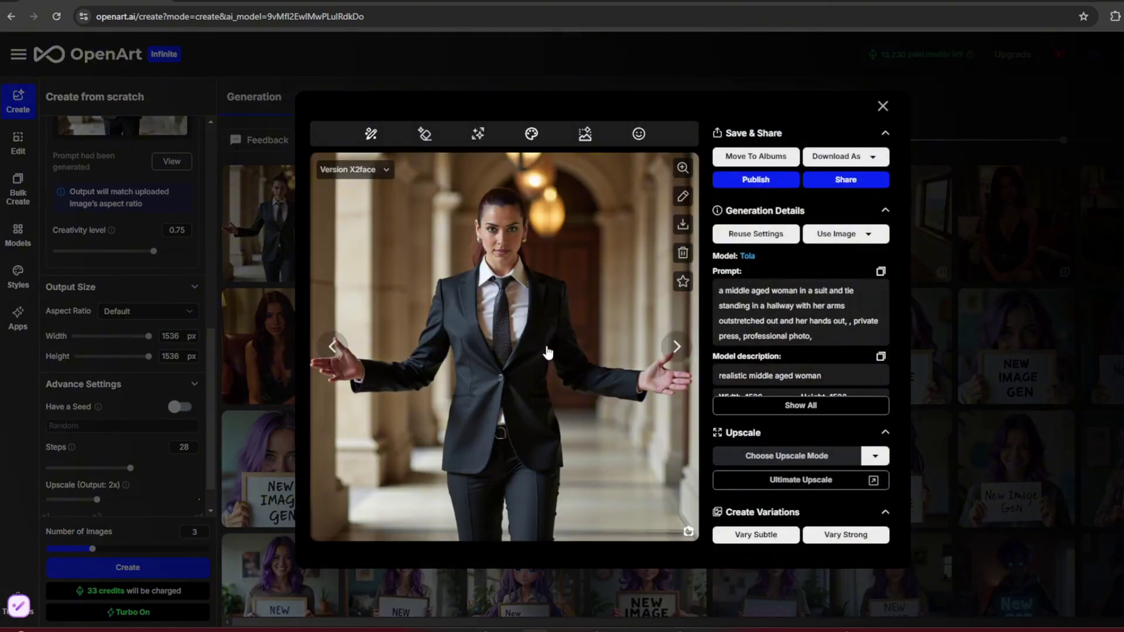
key(Escape)
scroll(129, 345, up, 3)
click(177, 150)
click(123, 188)
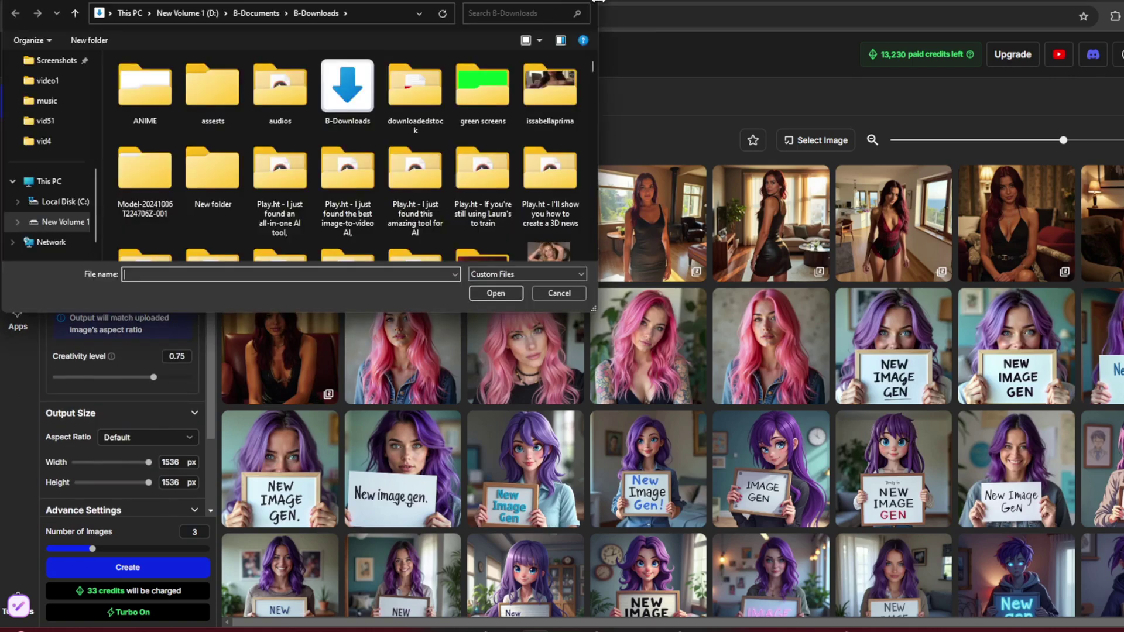
double_click(219, 177)
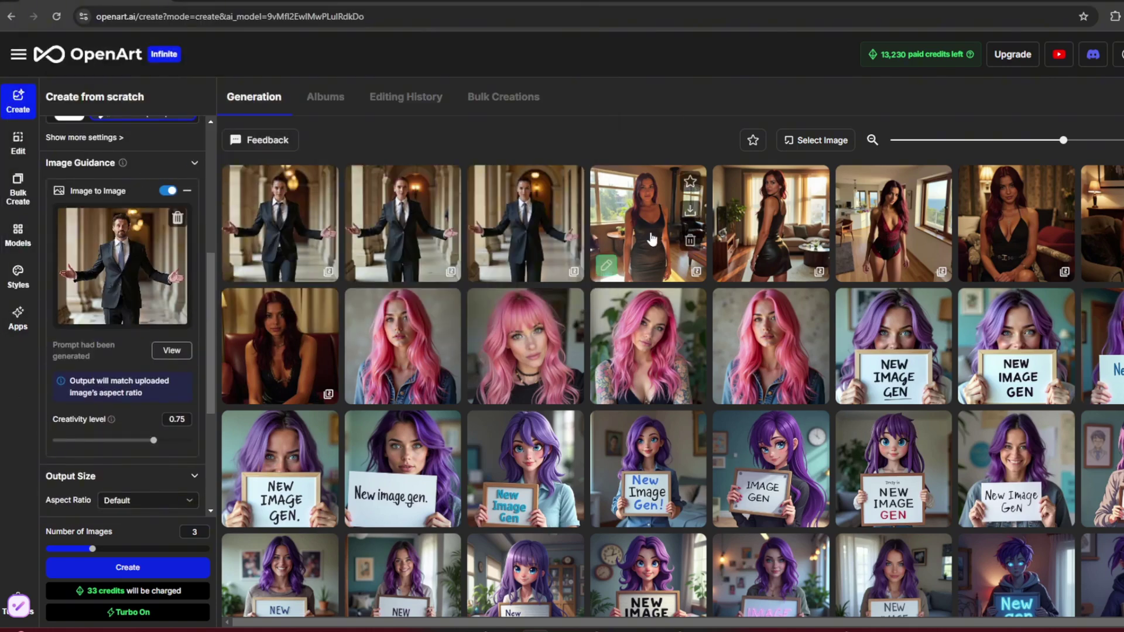
Step: Step through the woman-in-suit versions in the viewer to compare them
click(270, 228)
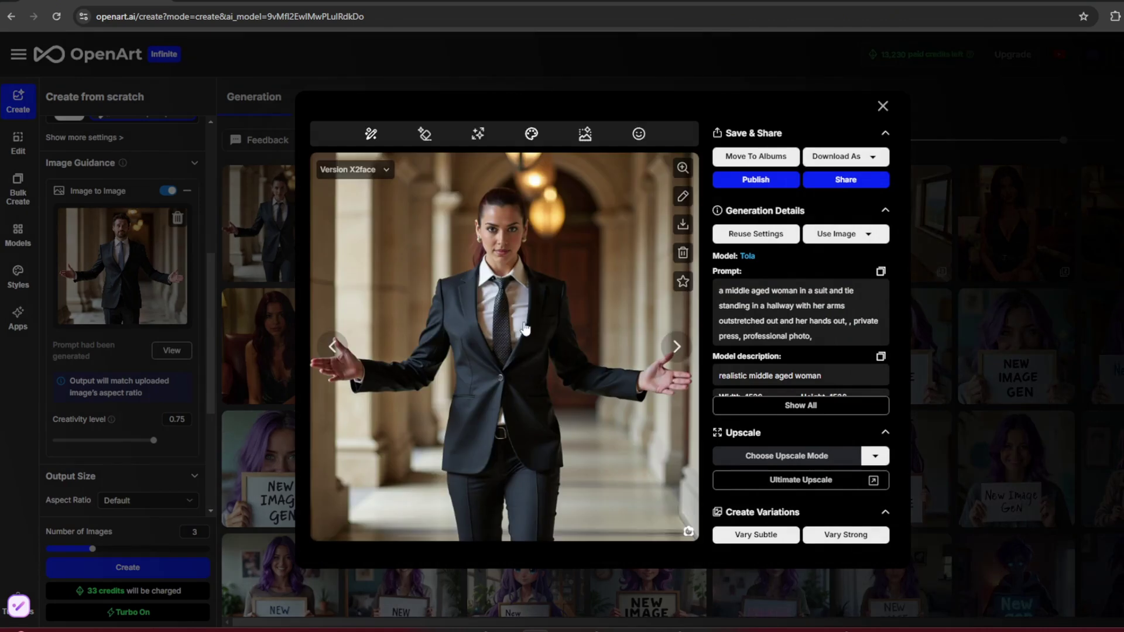
click(677, 347)
click(335, 348)
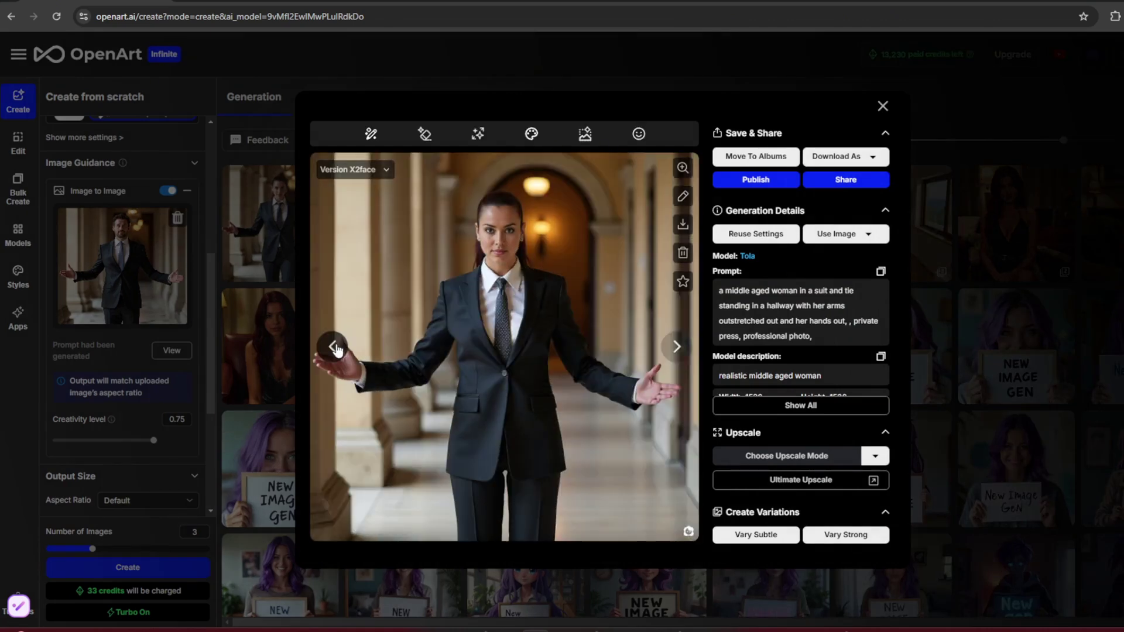
click(334, 348)
click(333, 347)
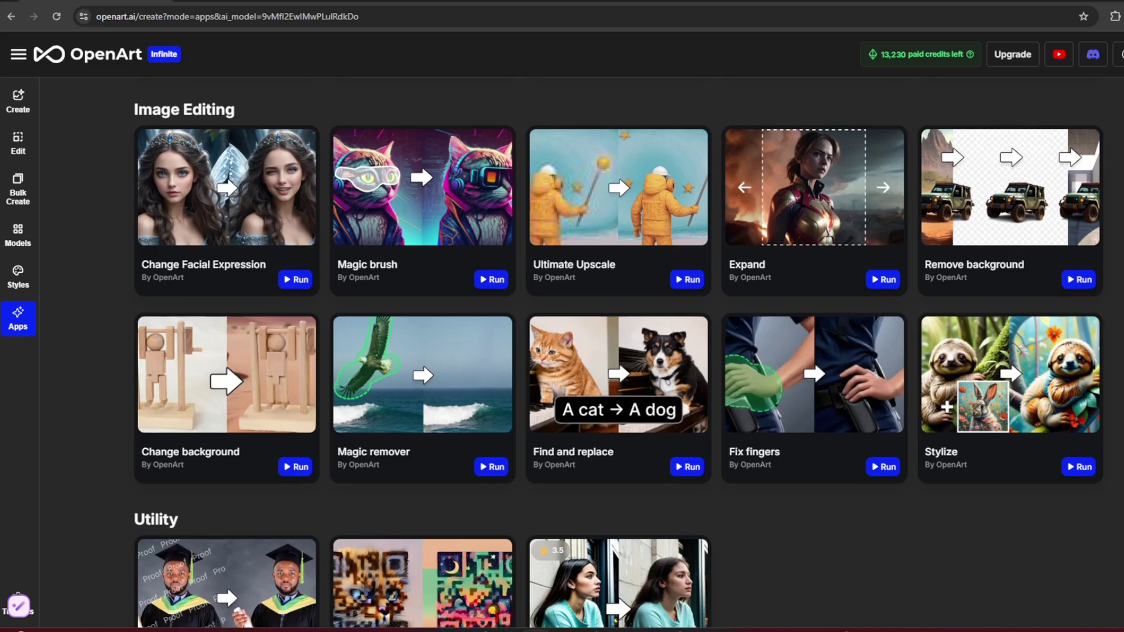
Step: Launch Change Facial Expression and load the pink-haired woman portrait onto its Edit canvas
scroll(618, 351, up, 3)
scroll(619, 351, down, 1)
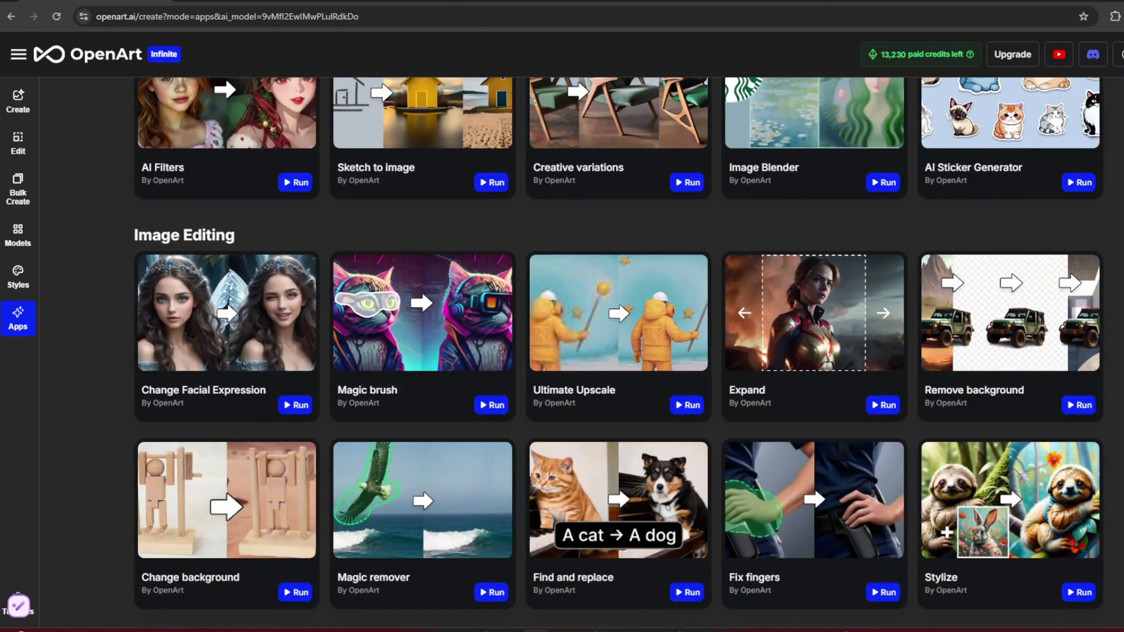
click(296, 404)
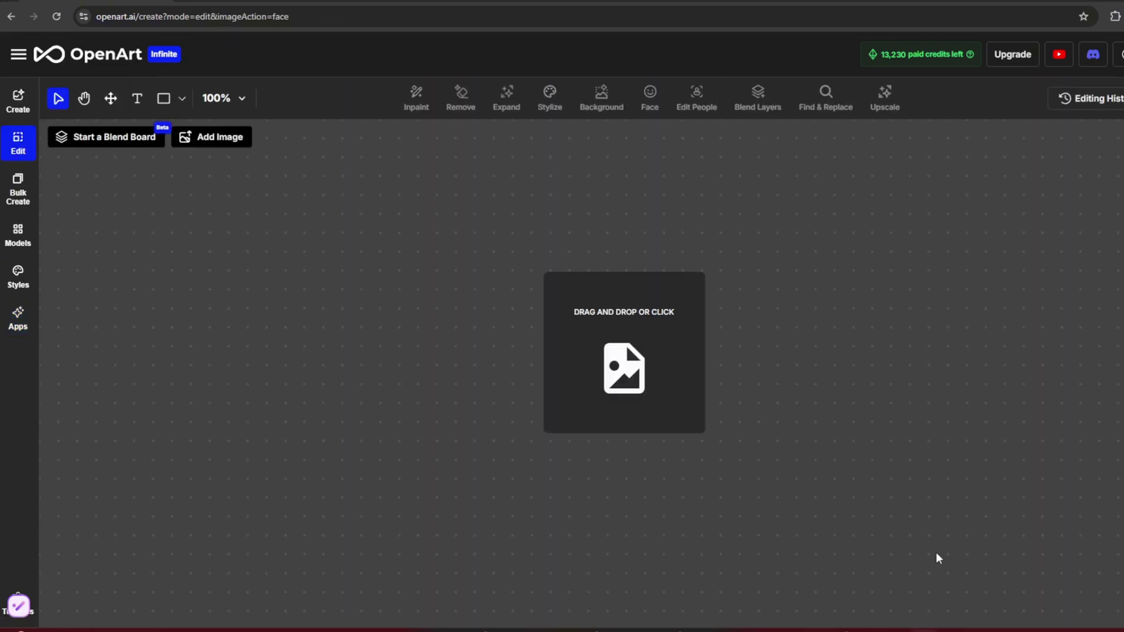
click(246, 401)
click(582, 336)
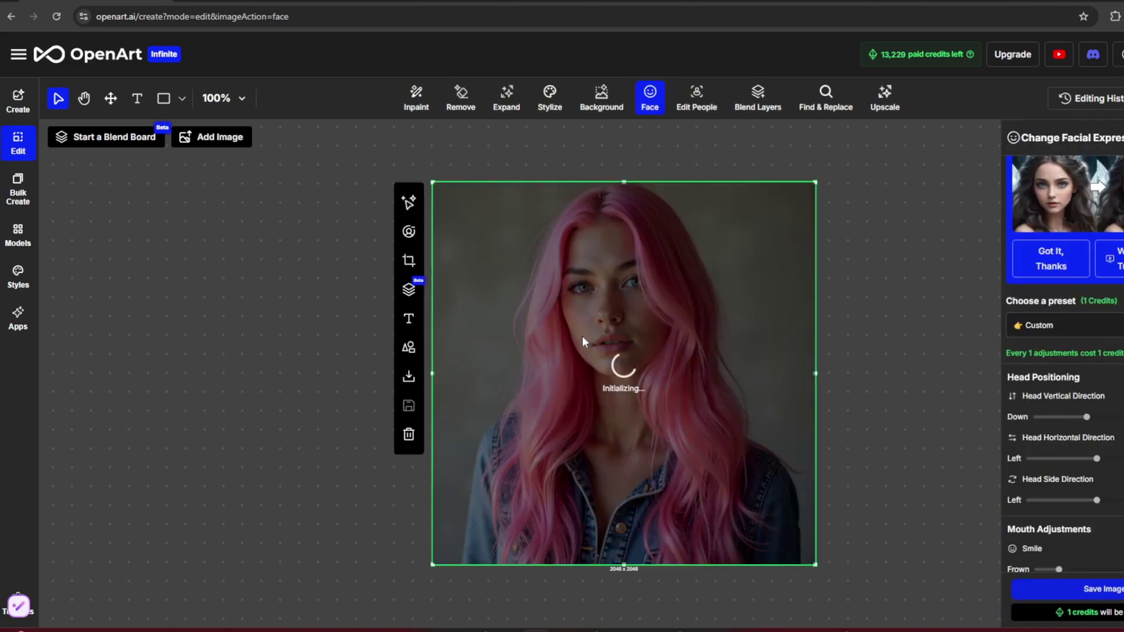
Step: Apply the Surprised expression preset to the portrait and download the result as PNG
click(1037, 326)
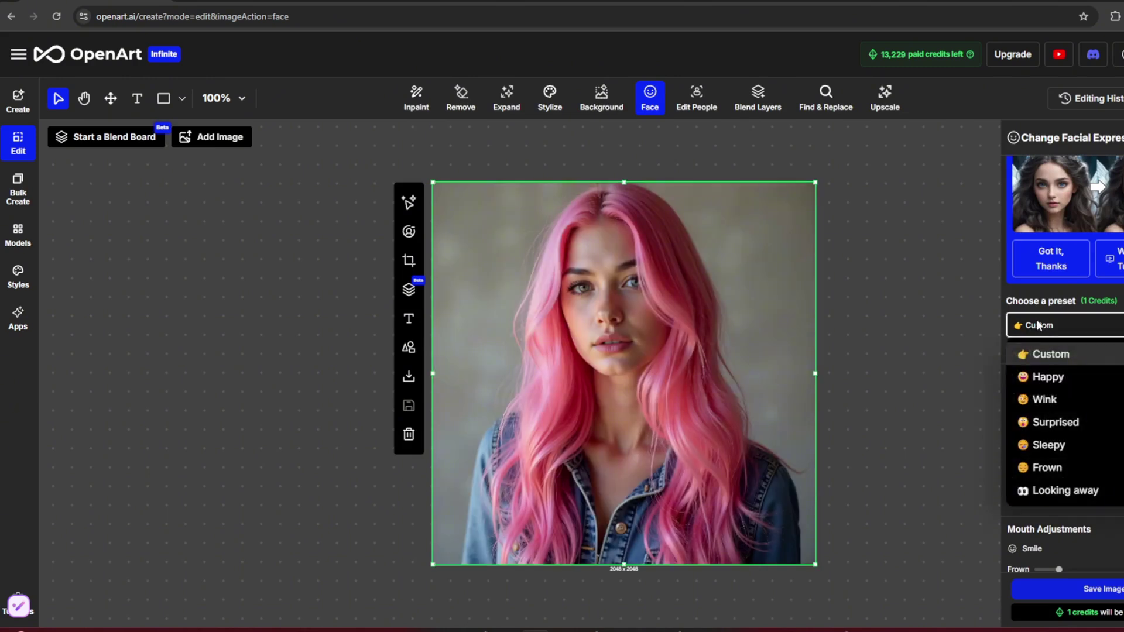
click(1059, 422)
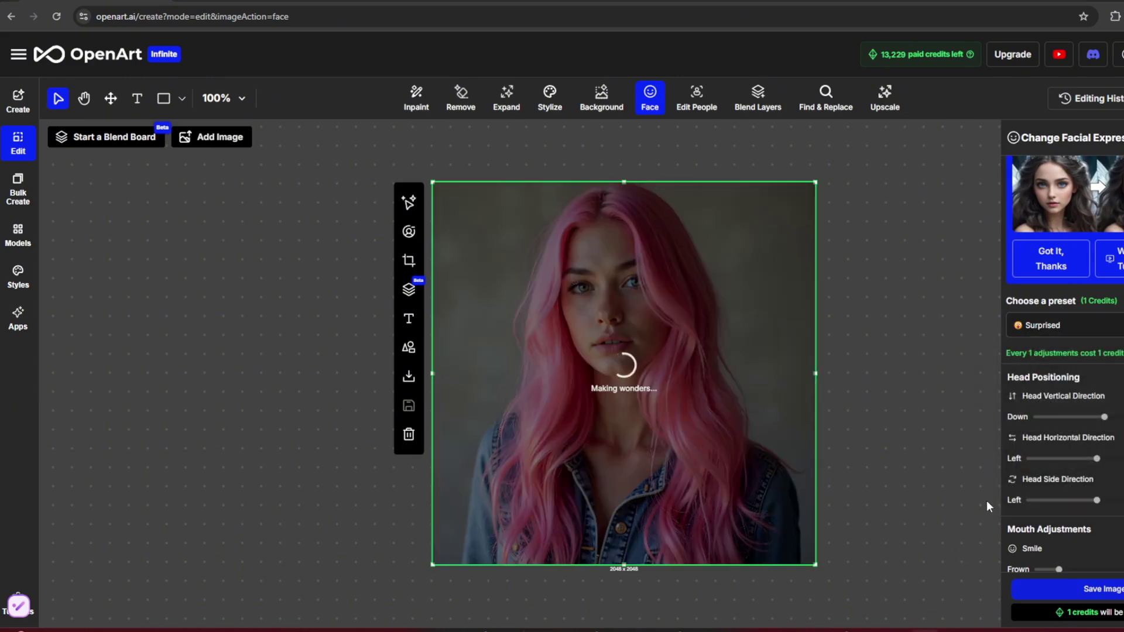
click(245, 385)
click(476, 328)
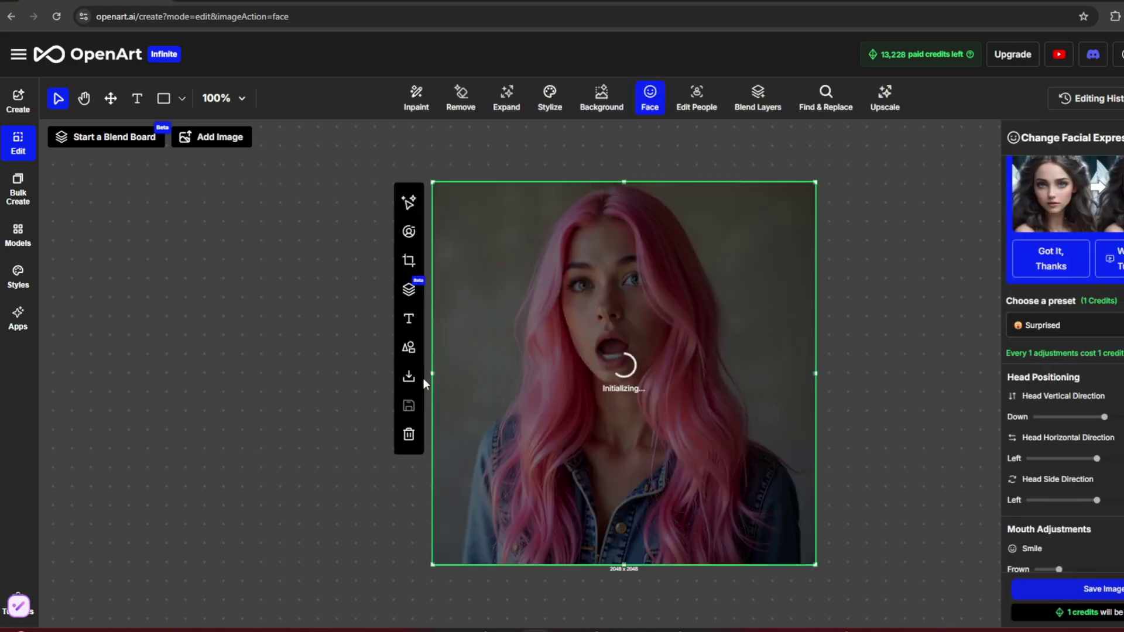
mouse_move(405, 376)
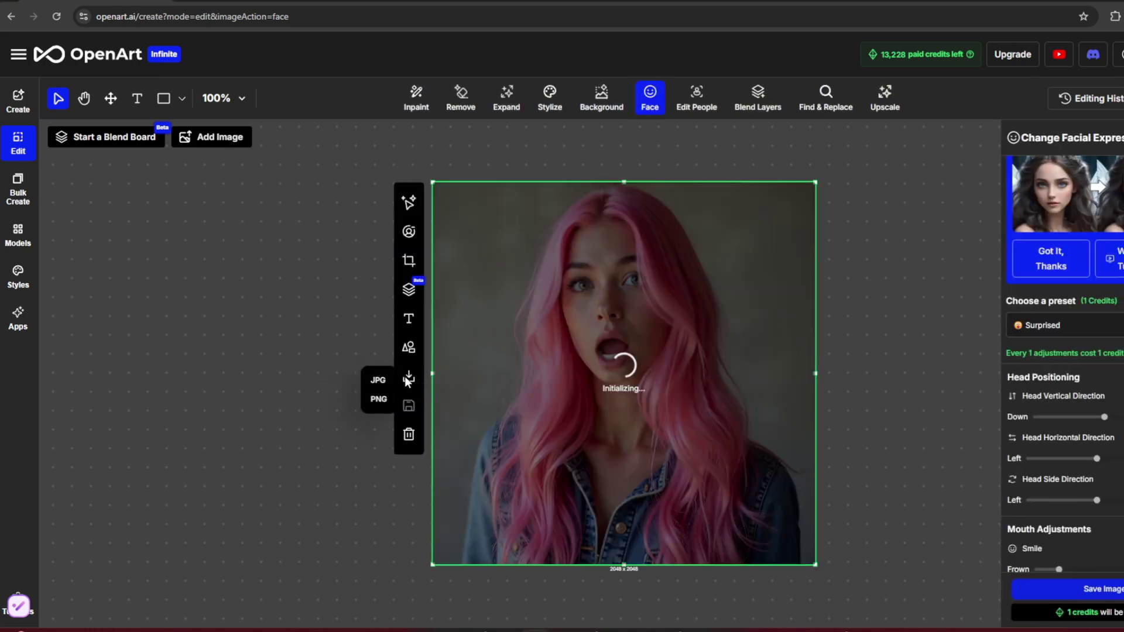
click(378, 399)
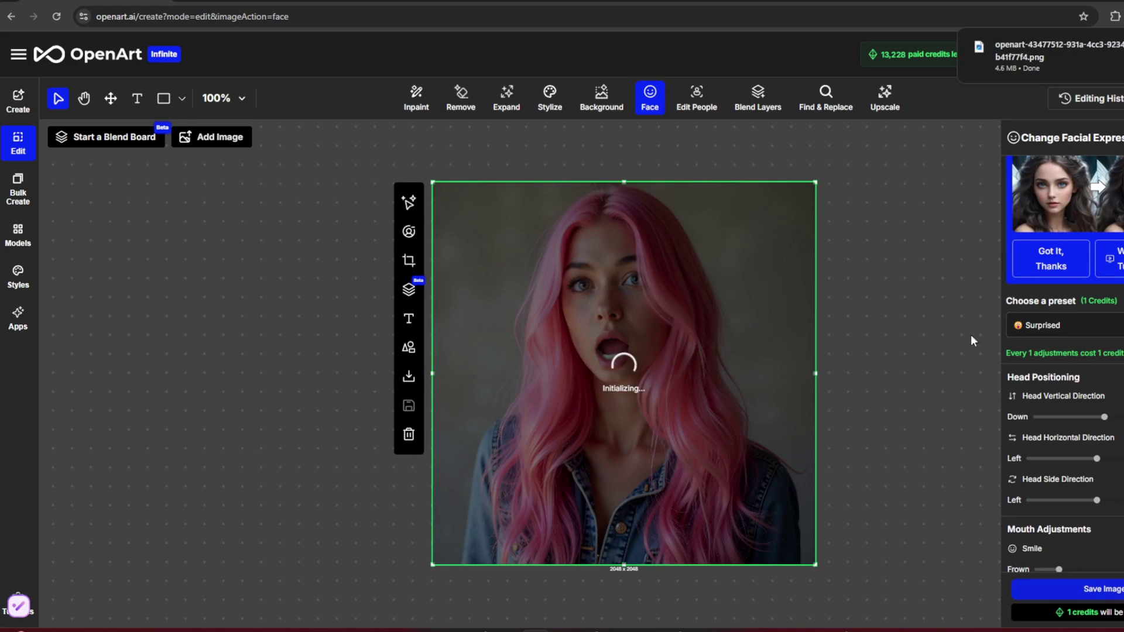
Step: Apply the Wink expression preset and download the winking portrait as PNG
click(1083, 325)
click(1048, 398)
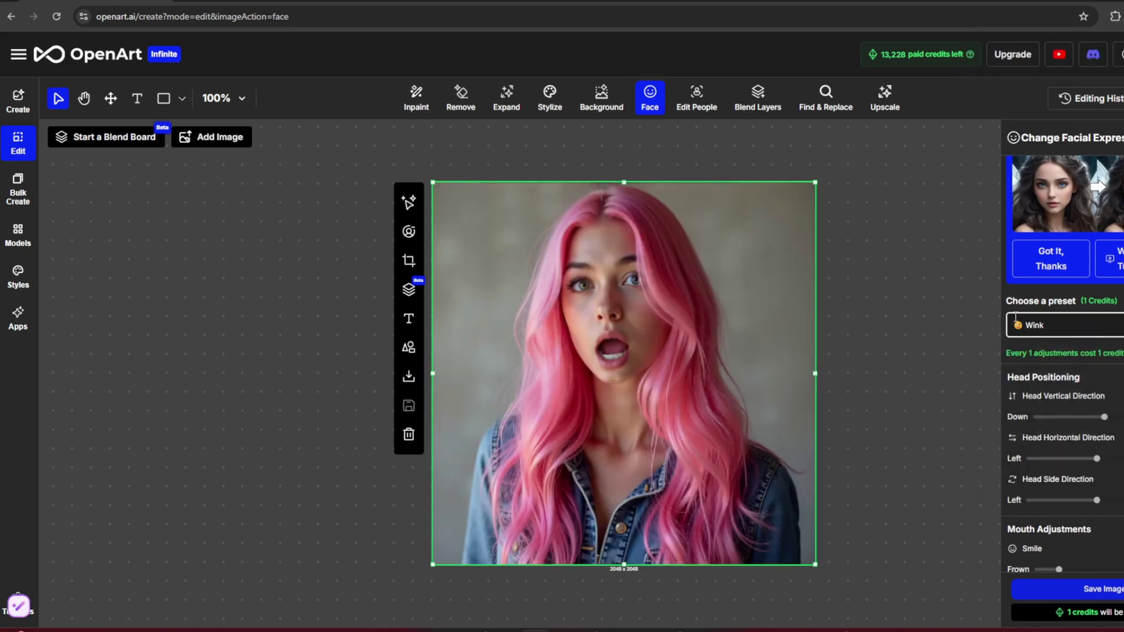
click(1056, 326)
click(1063, 396)
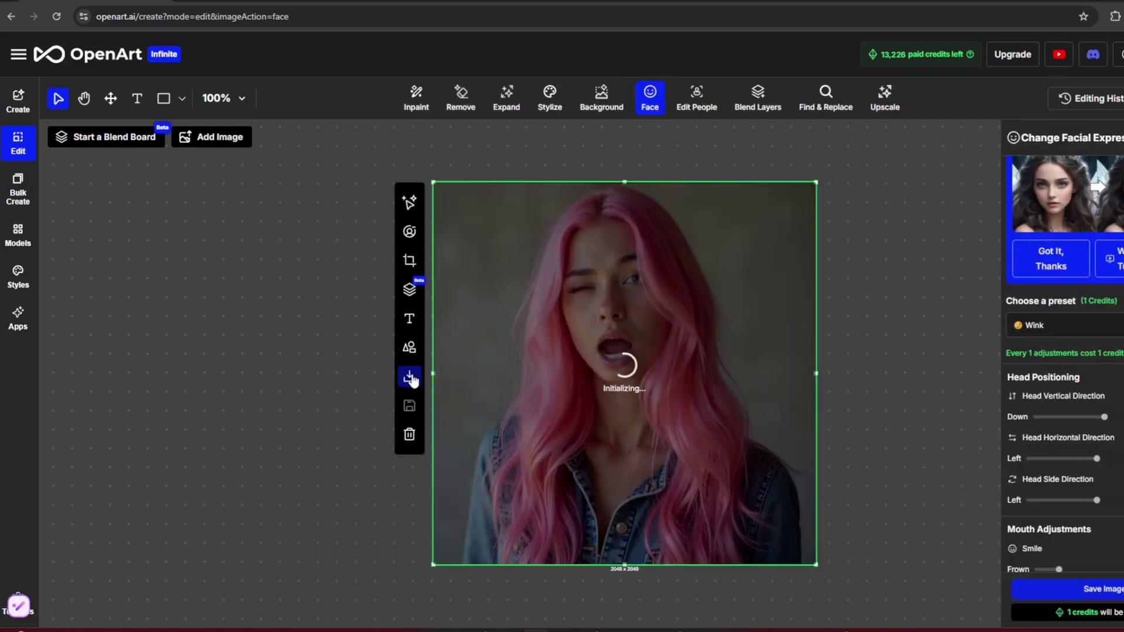
mouse_move(409, 375)
click(383, 401)
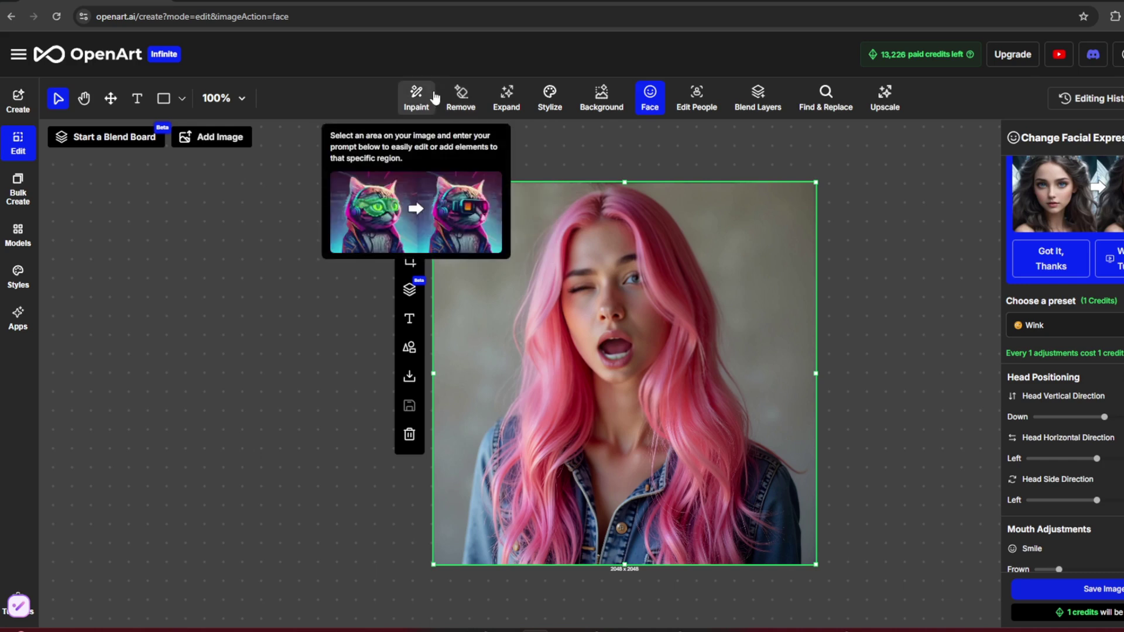
Step: Mask the neck, inpaint with prompt 'a golden necklace', and open the generated result full size
click(433, 97)
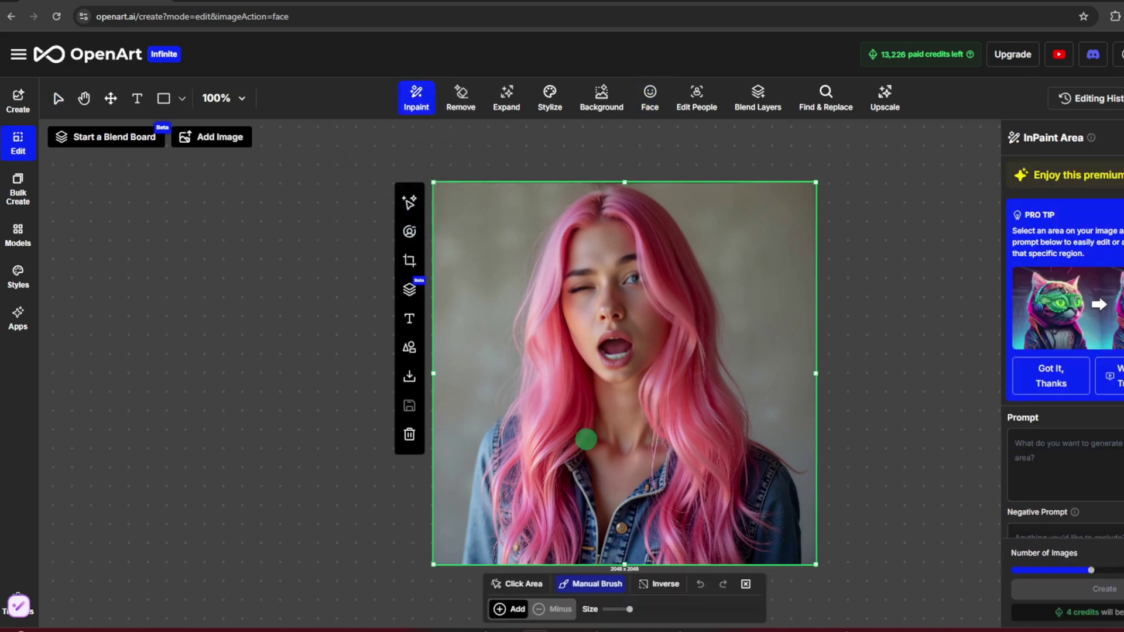
mouse_move(577, 436)
mouse_down()
mouse_move(677, 433)
mouse_move(587, 427)
mouse_move(617, 448)
mouse_move(670, 440)
mouse_move(596, 439)
mouse_up()
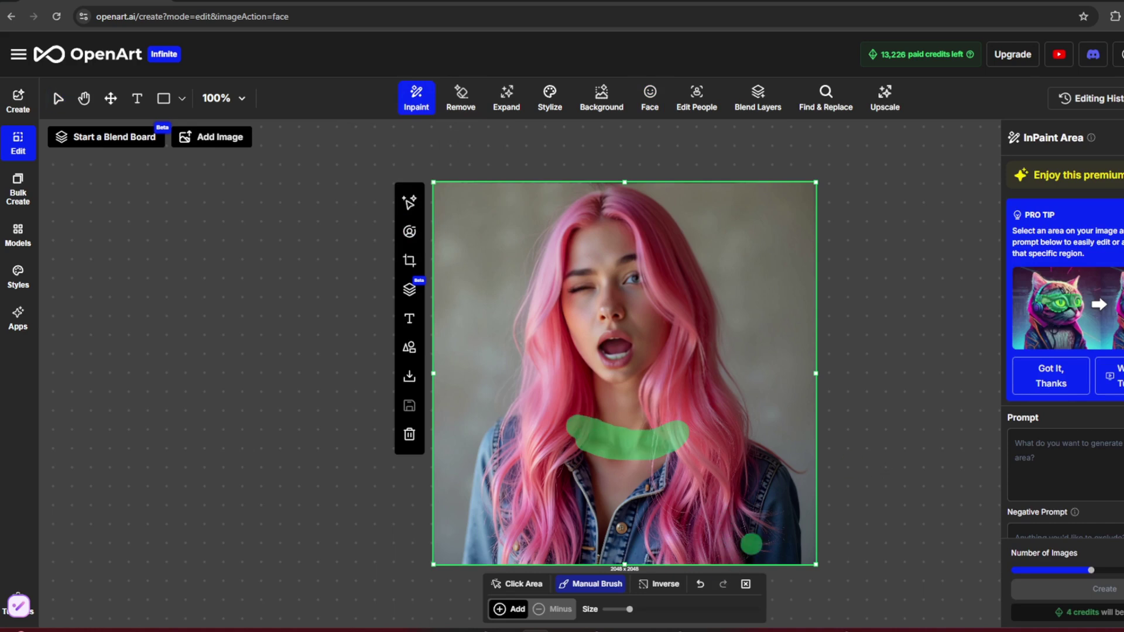
click(1098, 454)
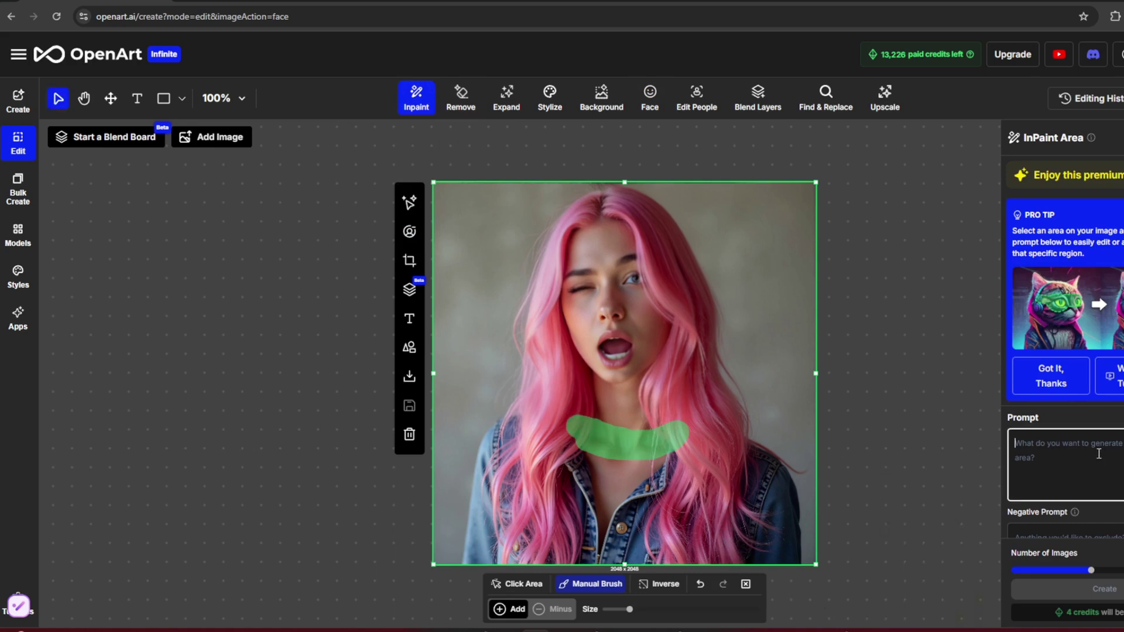
text(a gp)
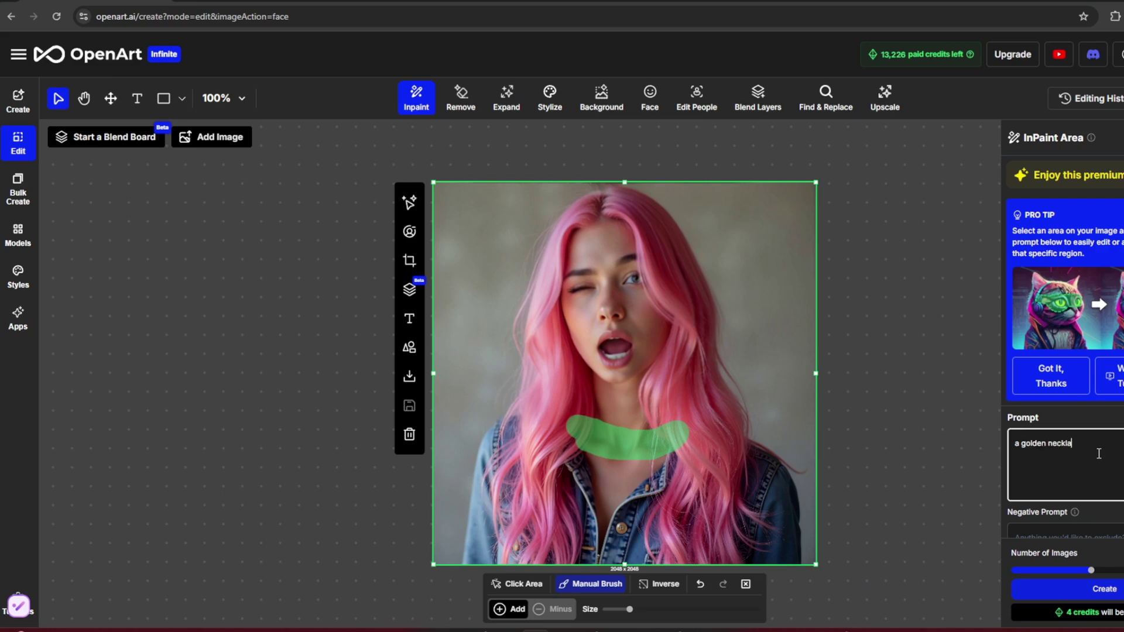
click(1087, 589)
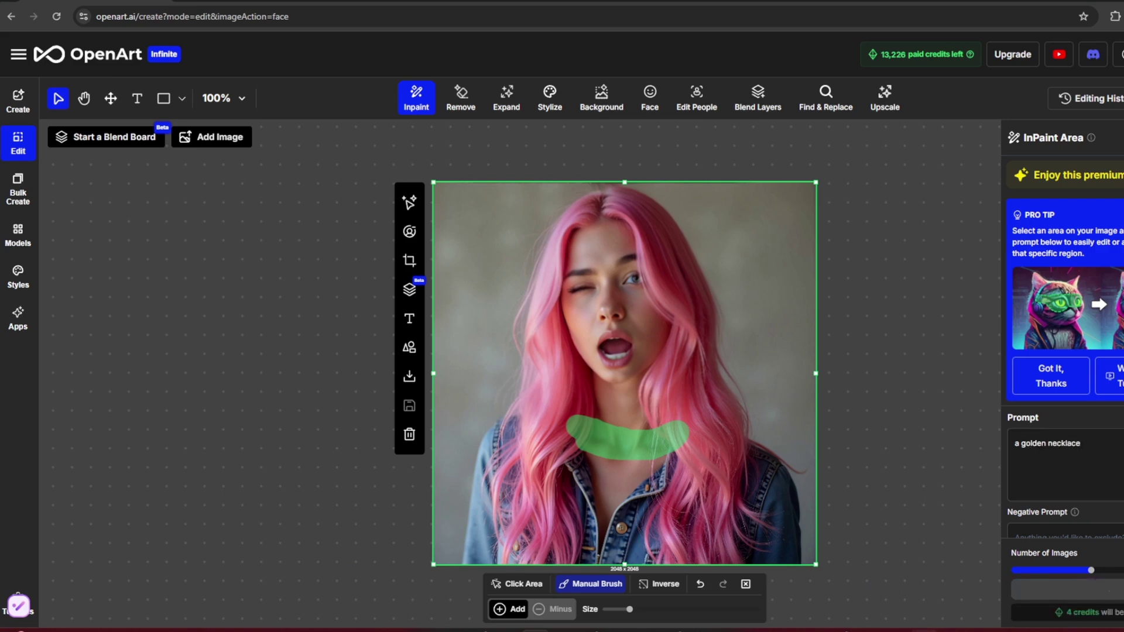
click(1094, 352)
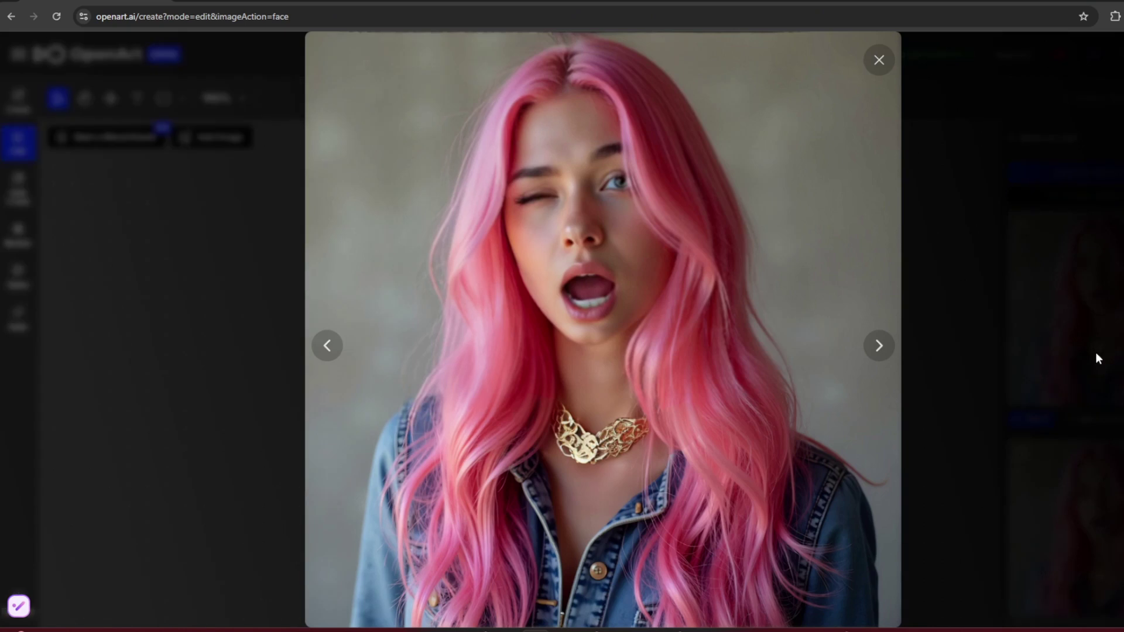